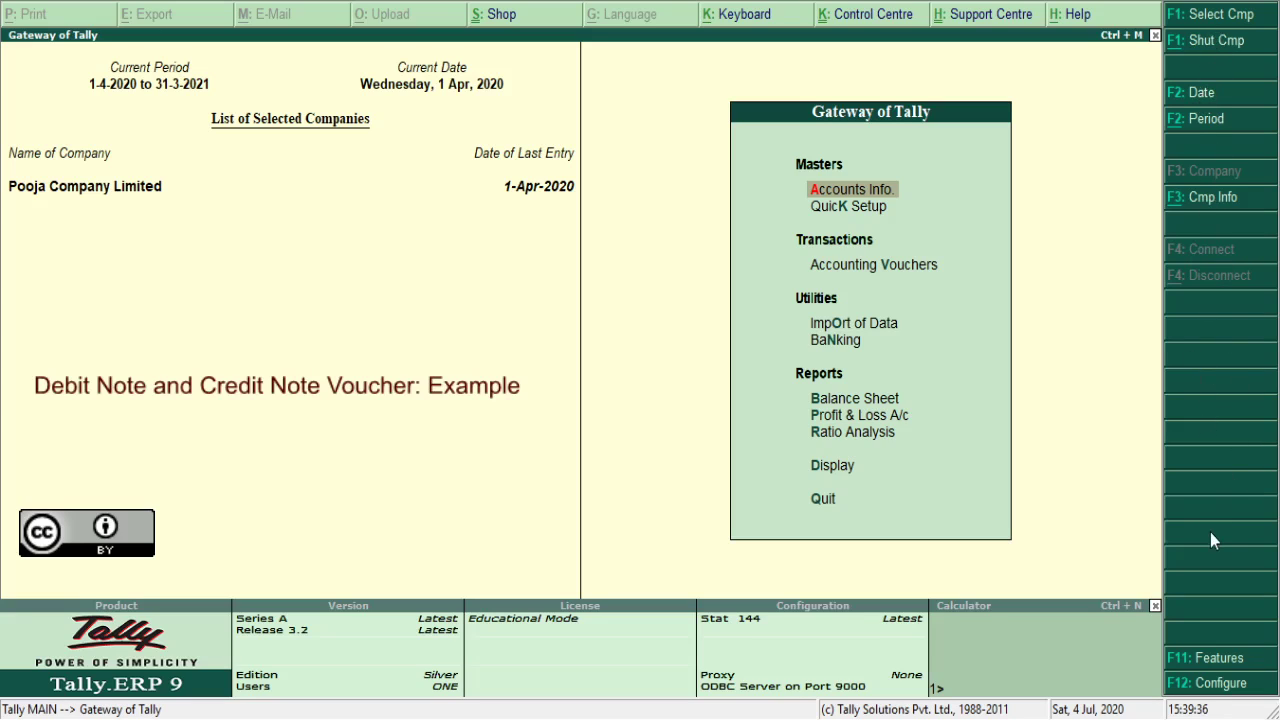
- Enable Use Debit/Credit Notes in the company's accounting features, save the change and return to the Gateway of Tally
left_click(1205, 660)
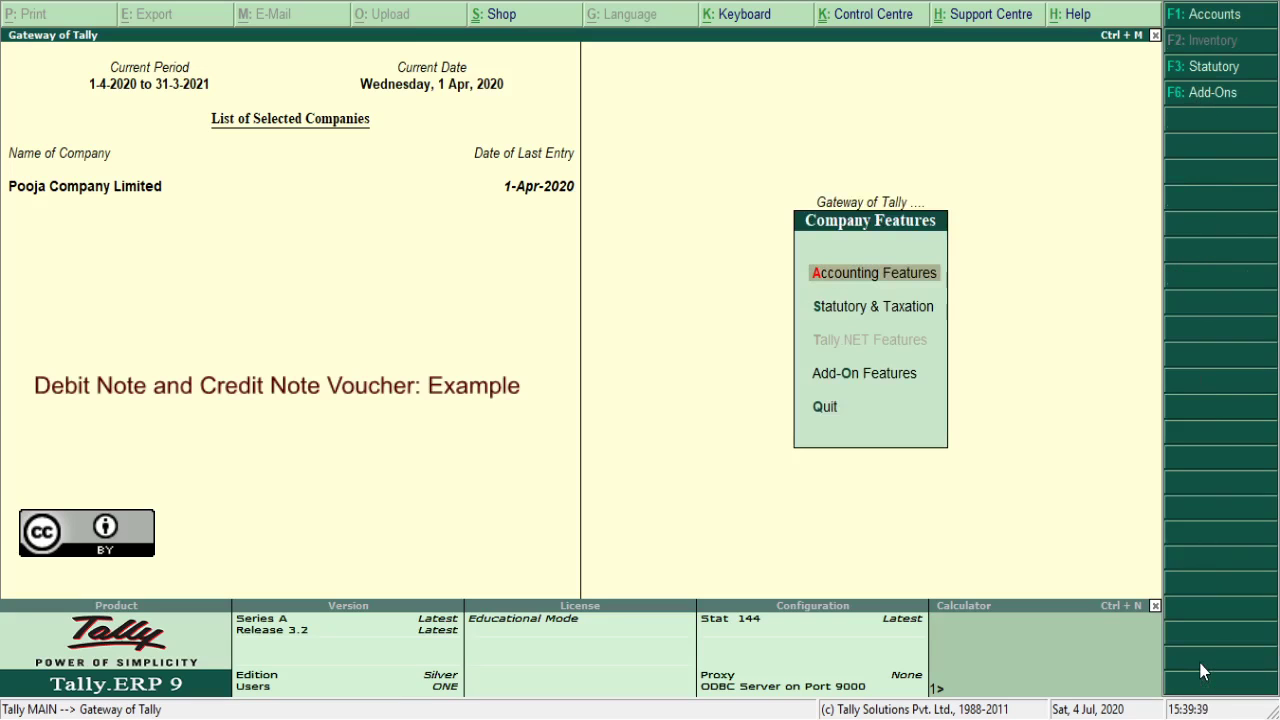
left_click(890, 285)
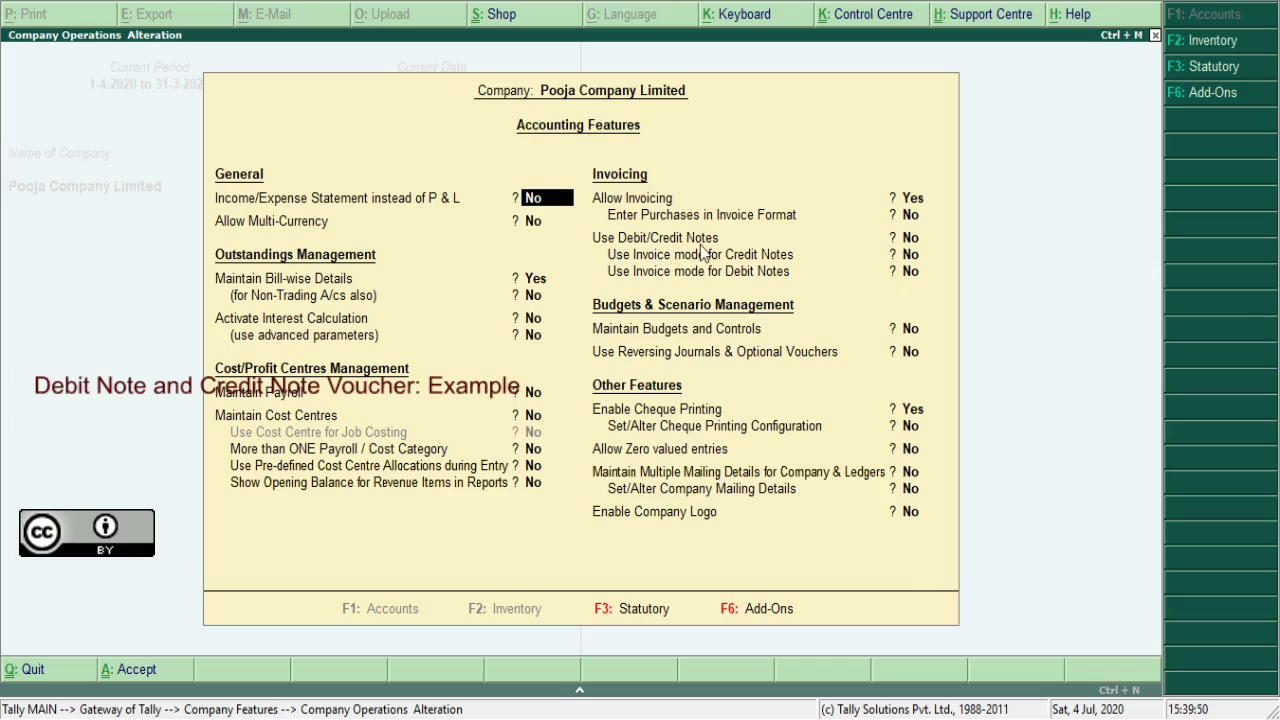
left_click(912, 238)
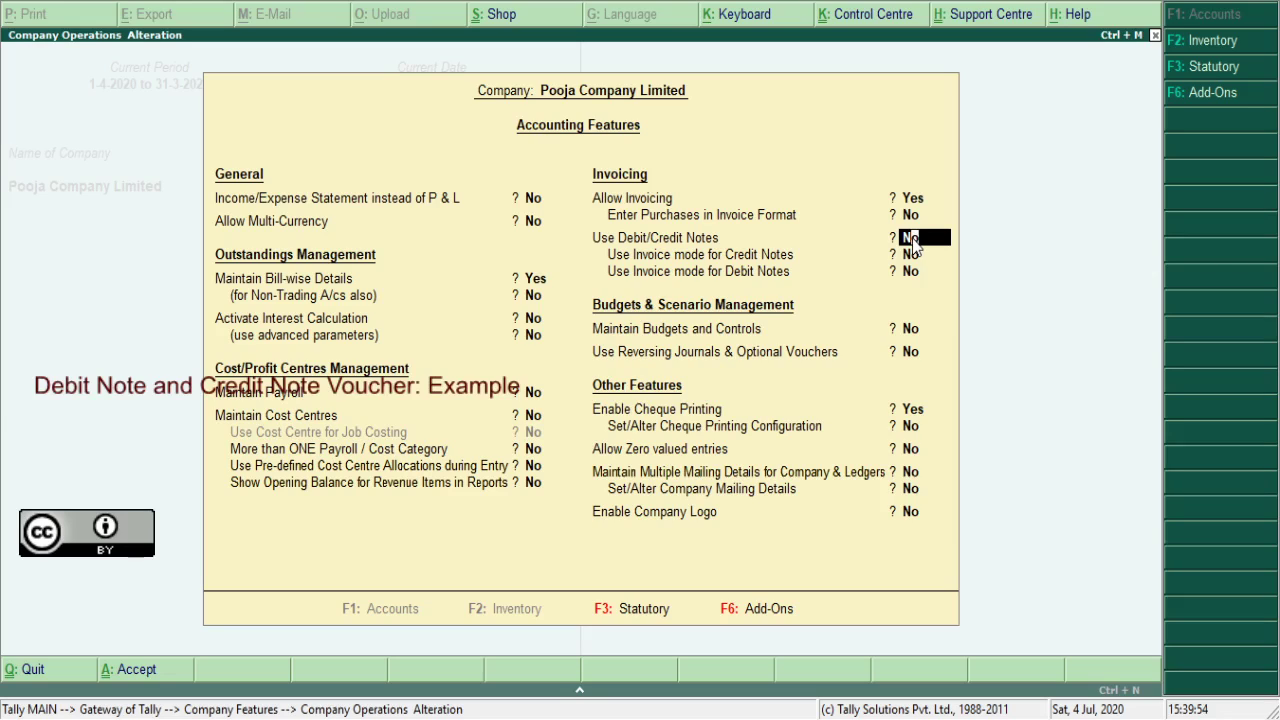
key("y")
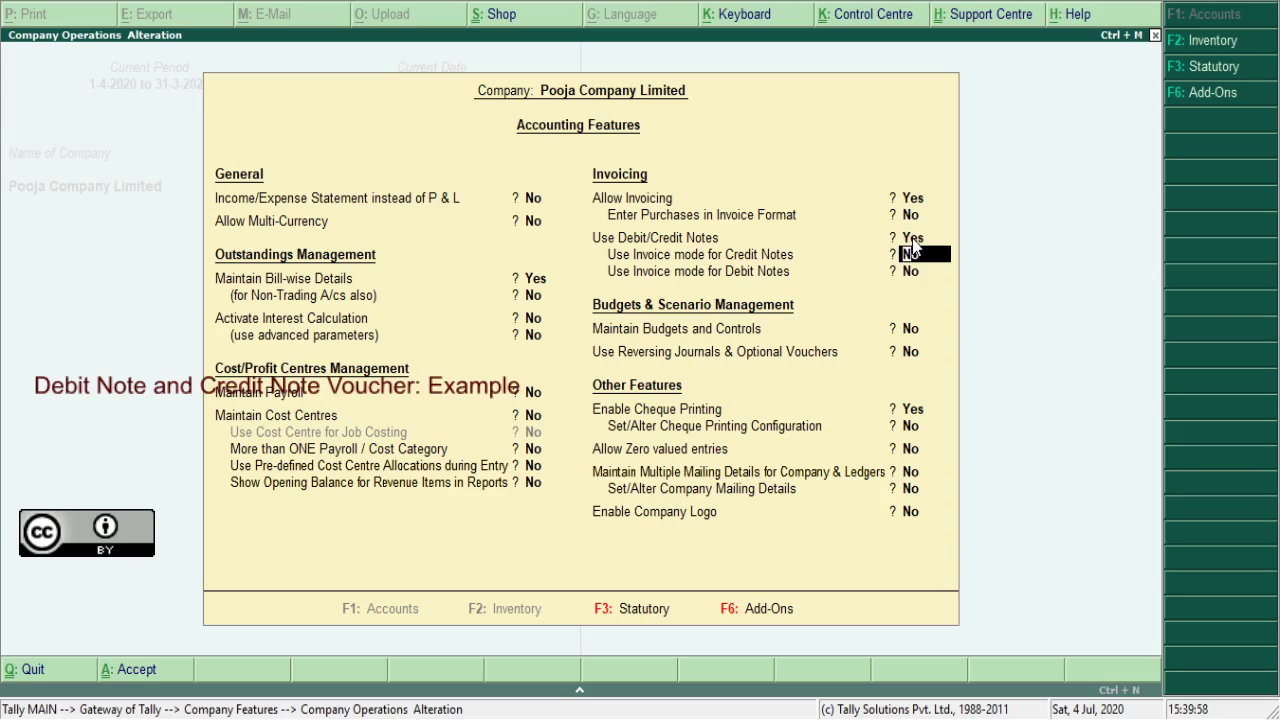
left_click(909, 238)
key("ctrl+a")
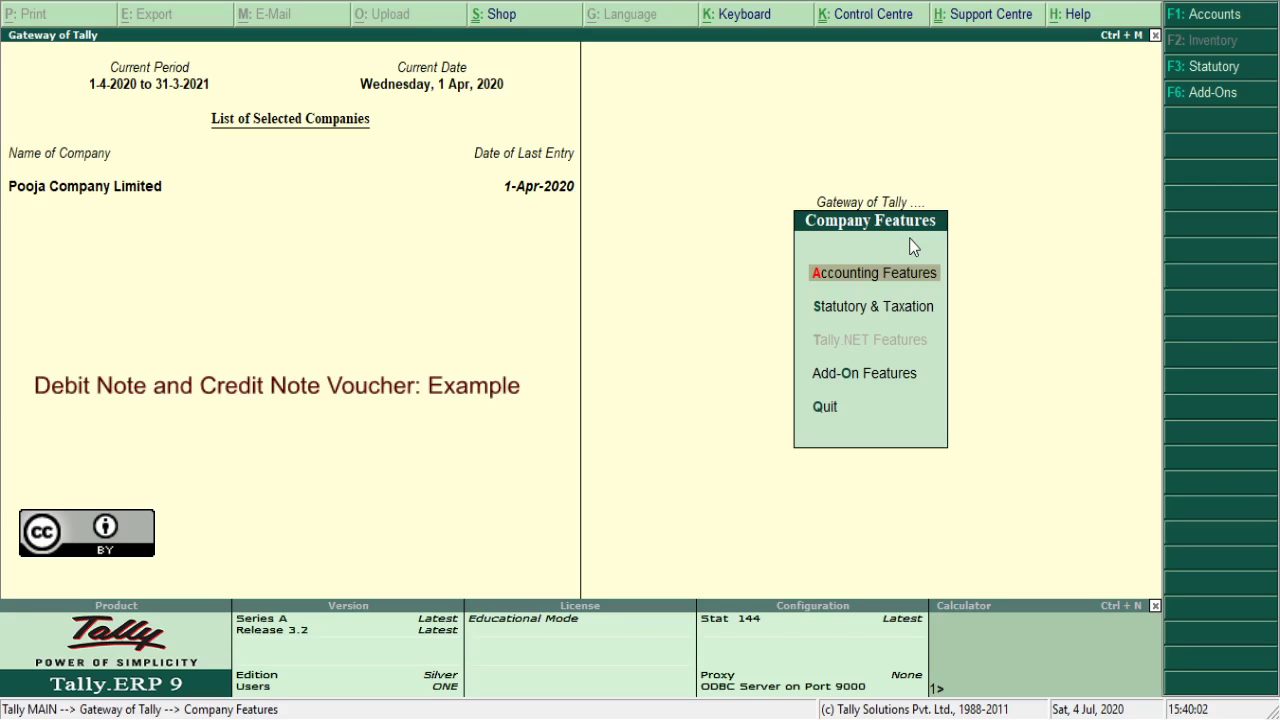
key("Escape")
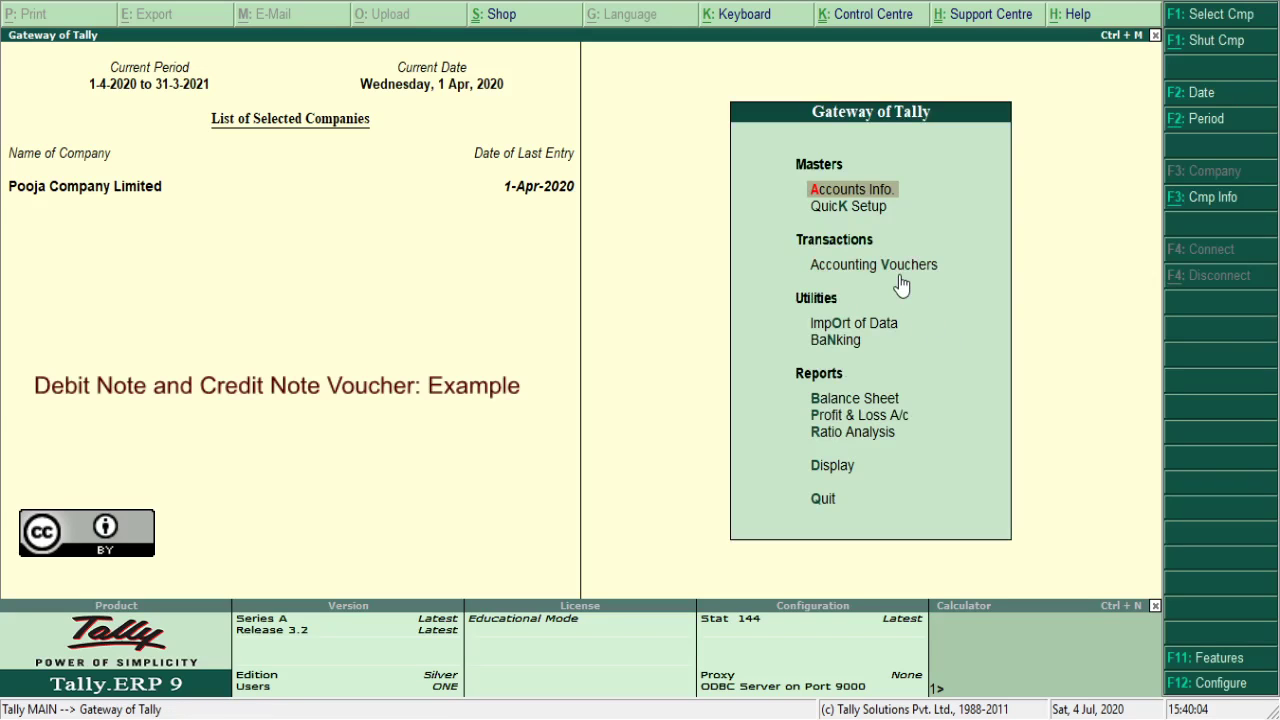
- Open accounting voucher entry and start a debit note voucher
left_click(897, 268)
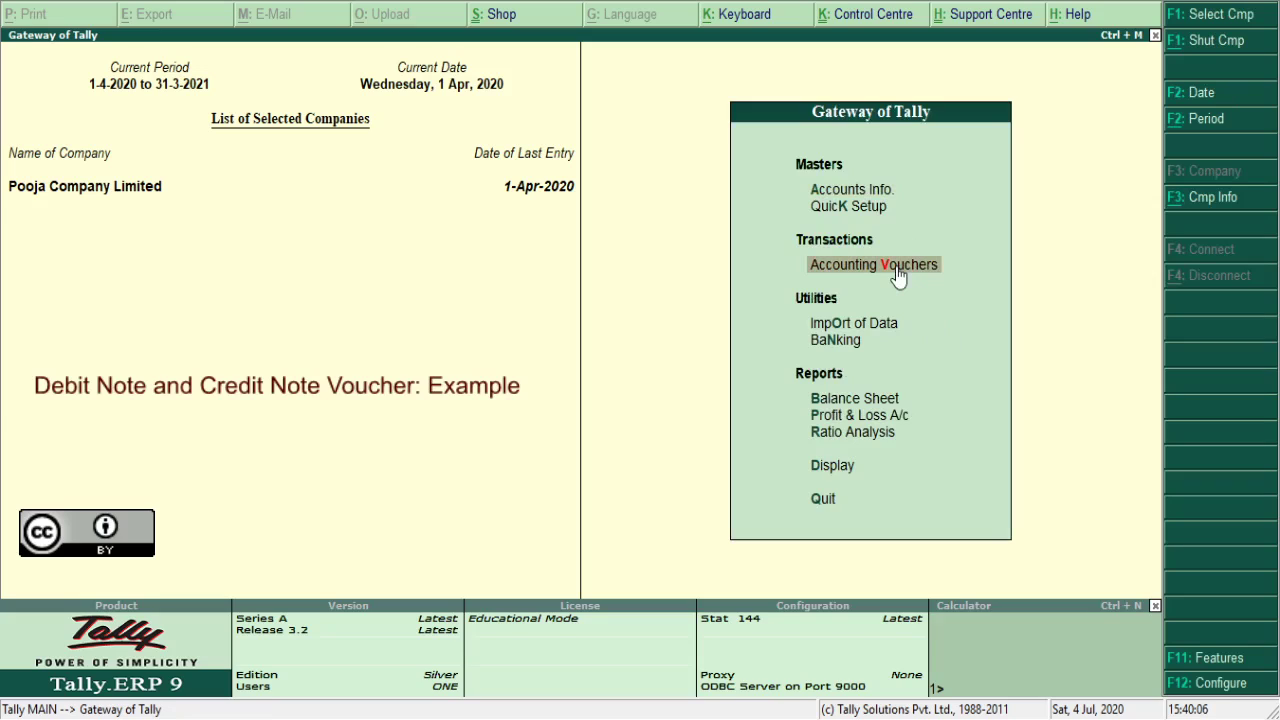
left_click(897, 268)
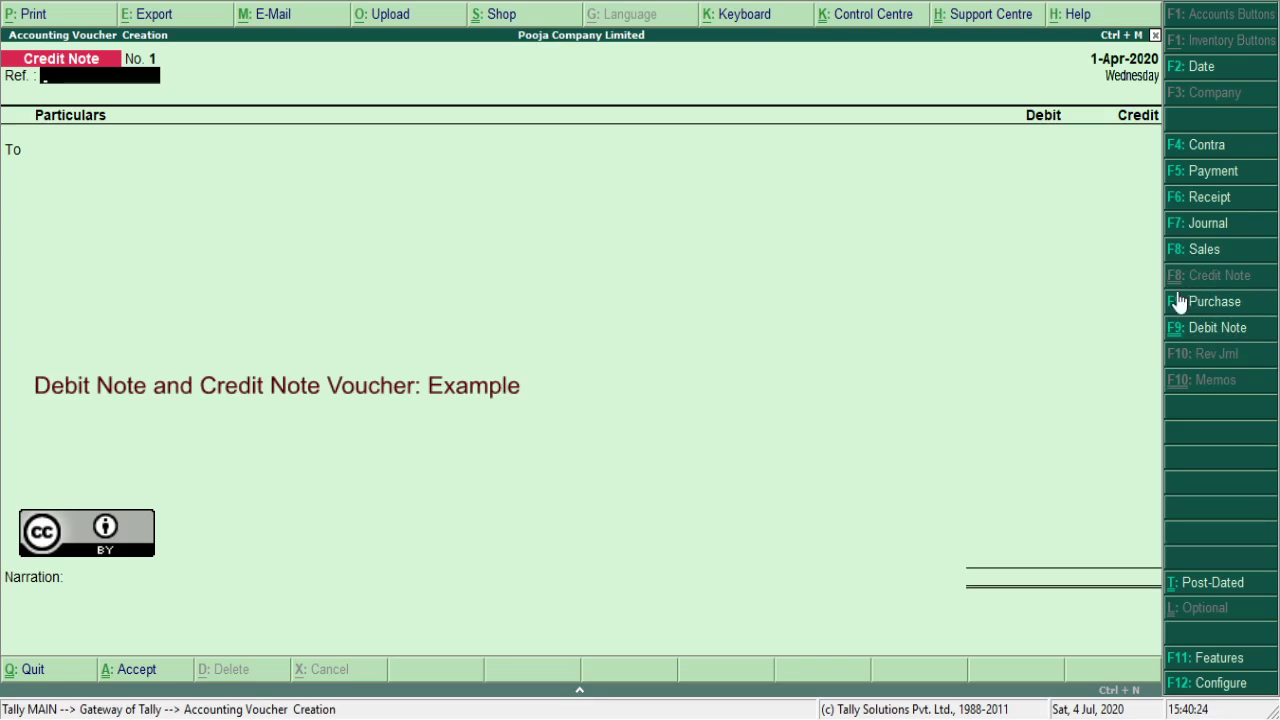
left_click(1192, 254)
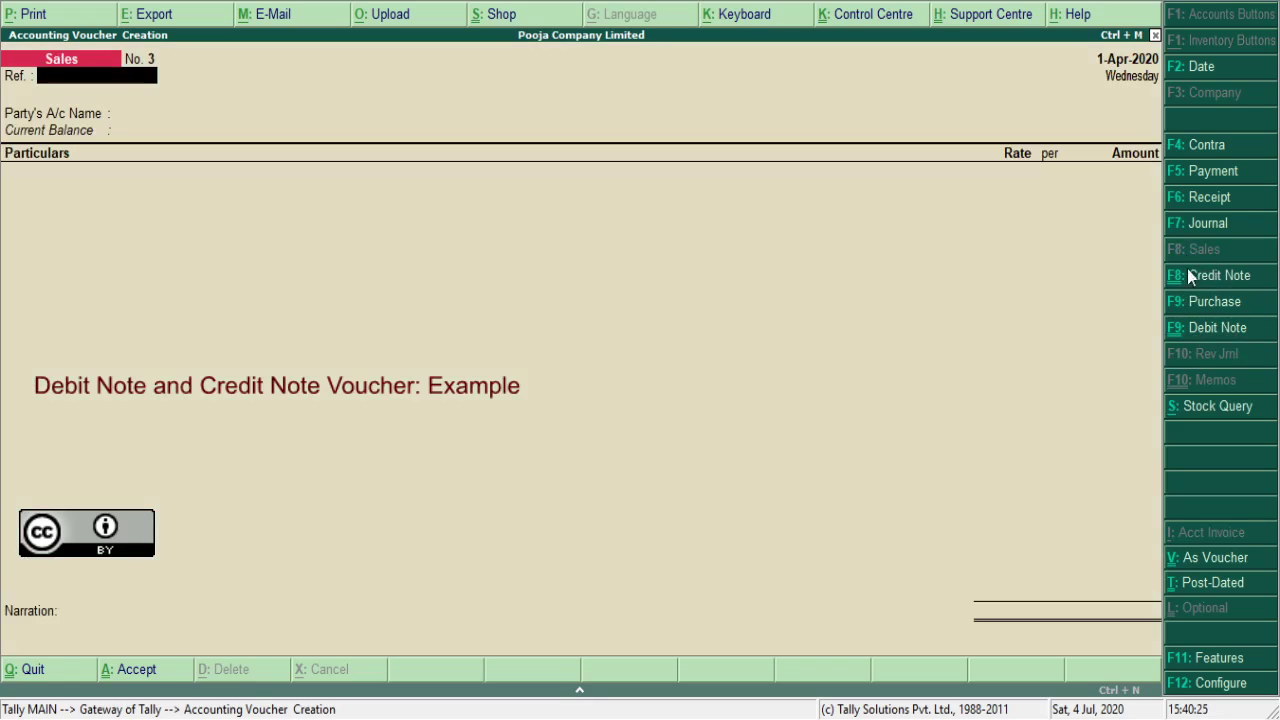
left_click(1193, 336)
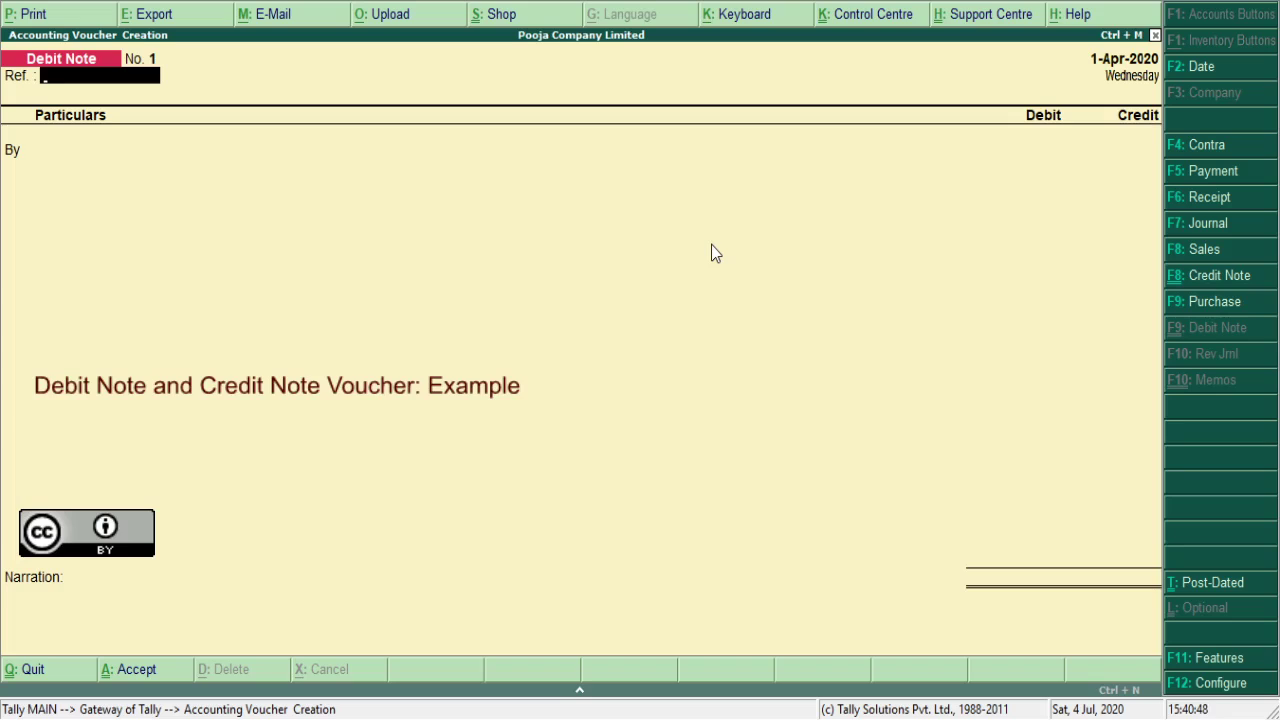
- Debit the party ledger listed just above SBI A/C with 300 in the debit note, allocating the amount On Account
key("Return")
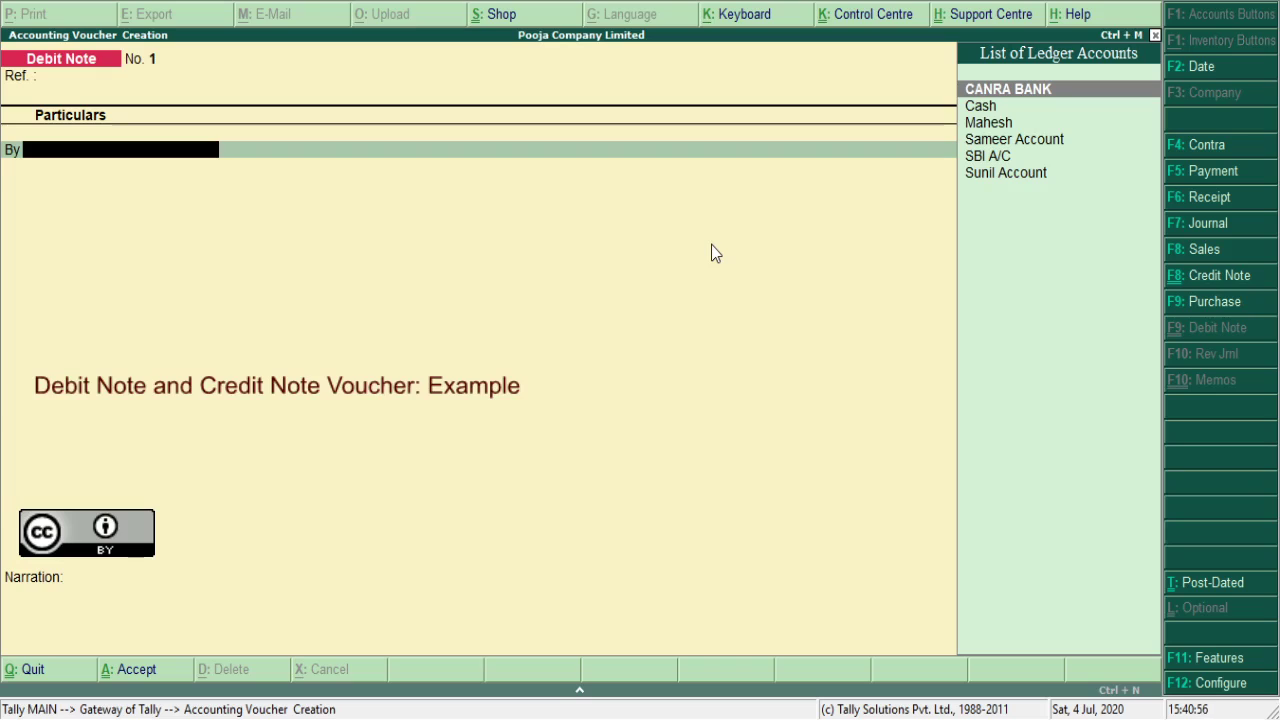
key("Down")
key("Down")
key("Down")
key("Return")
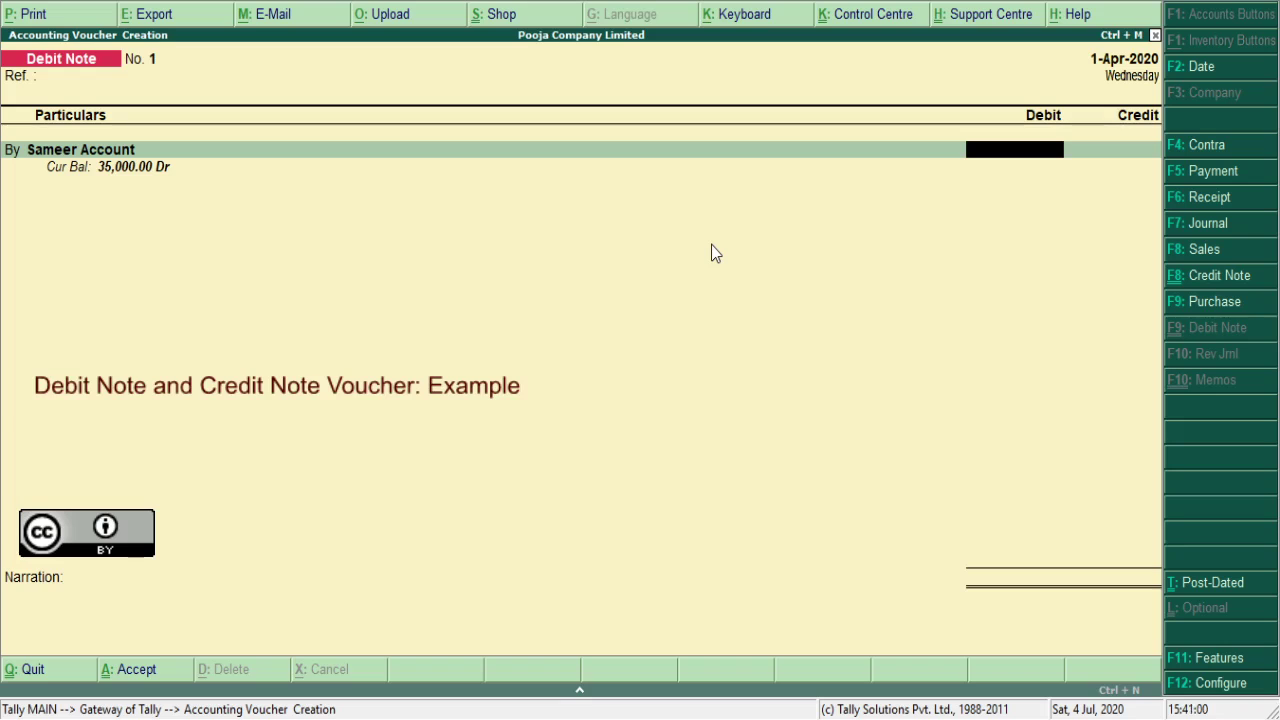
type("300")
key("Return")
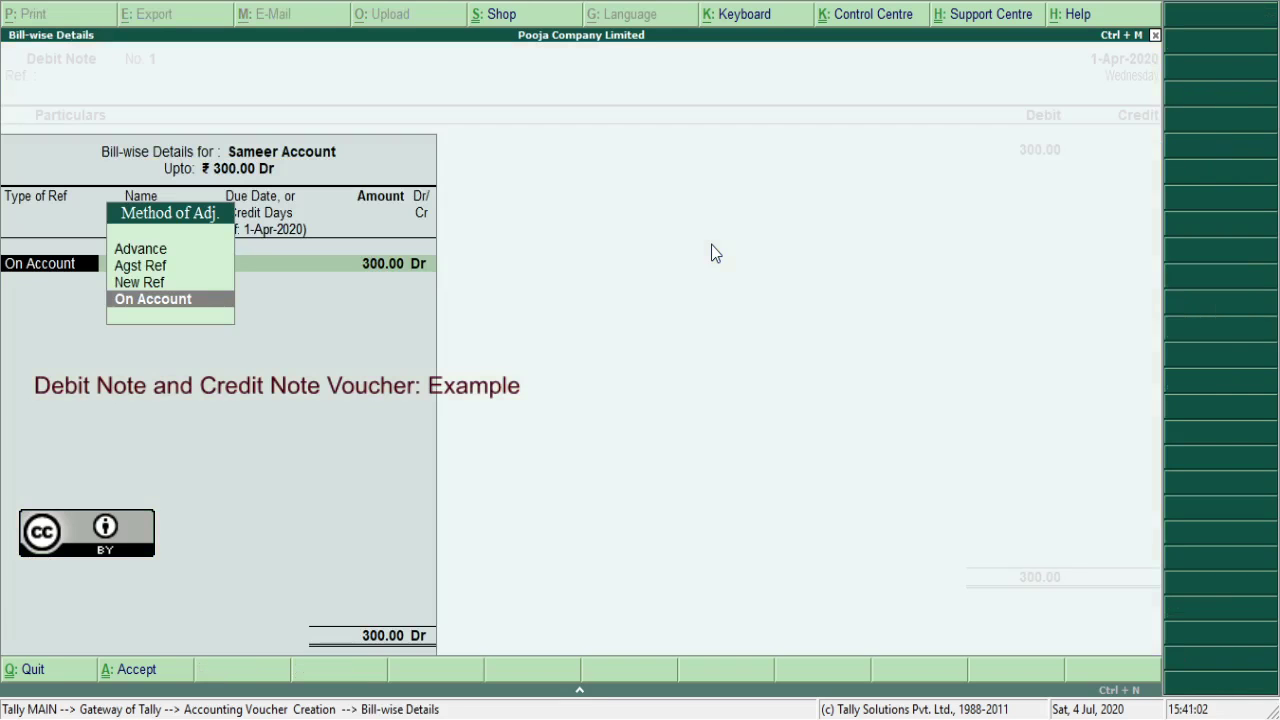
key("Return")
key("Return")
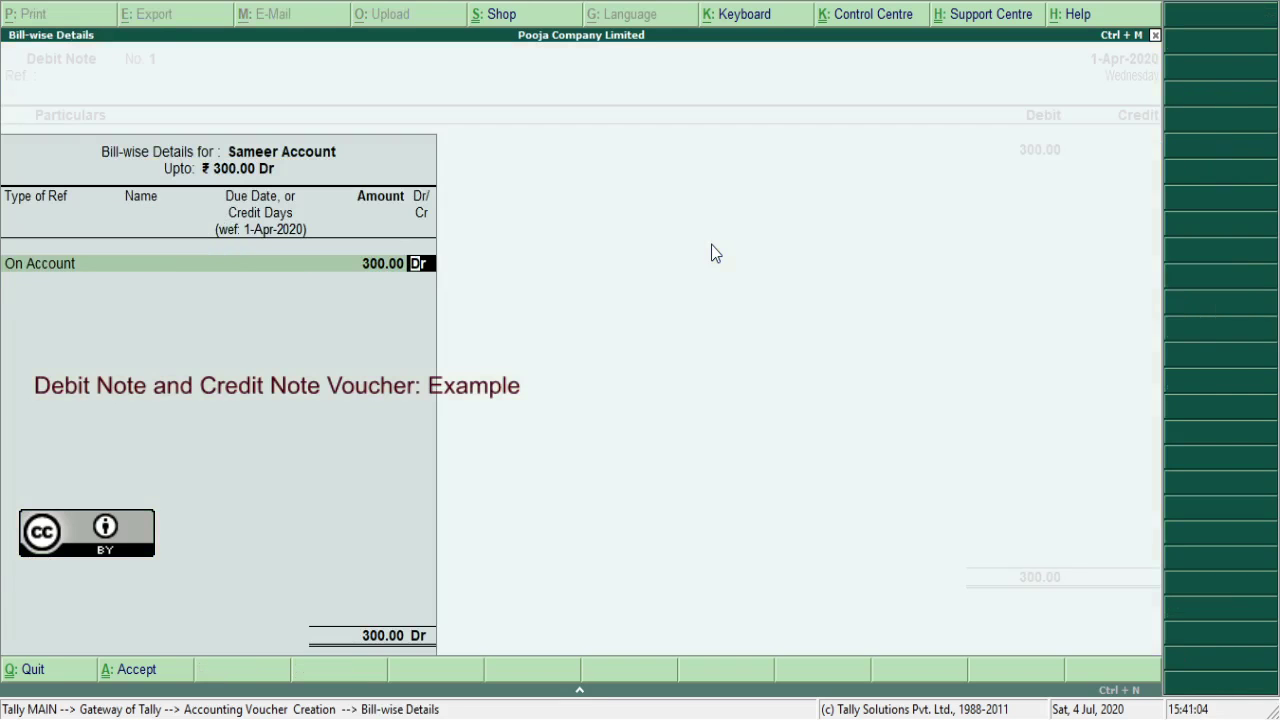
key("Return")
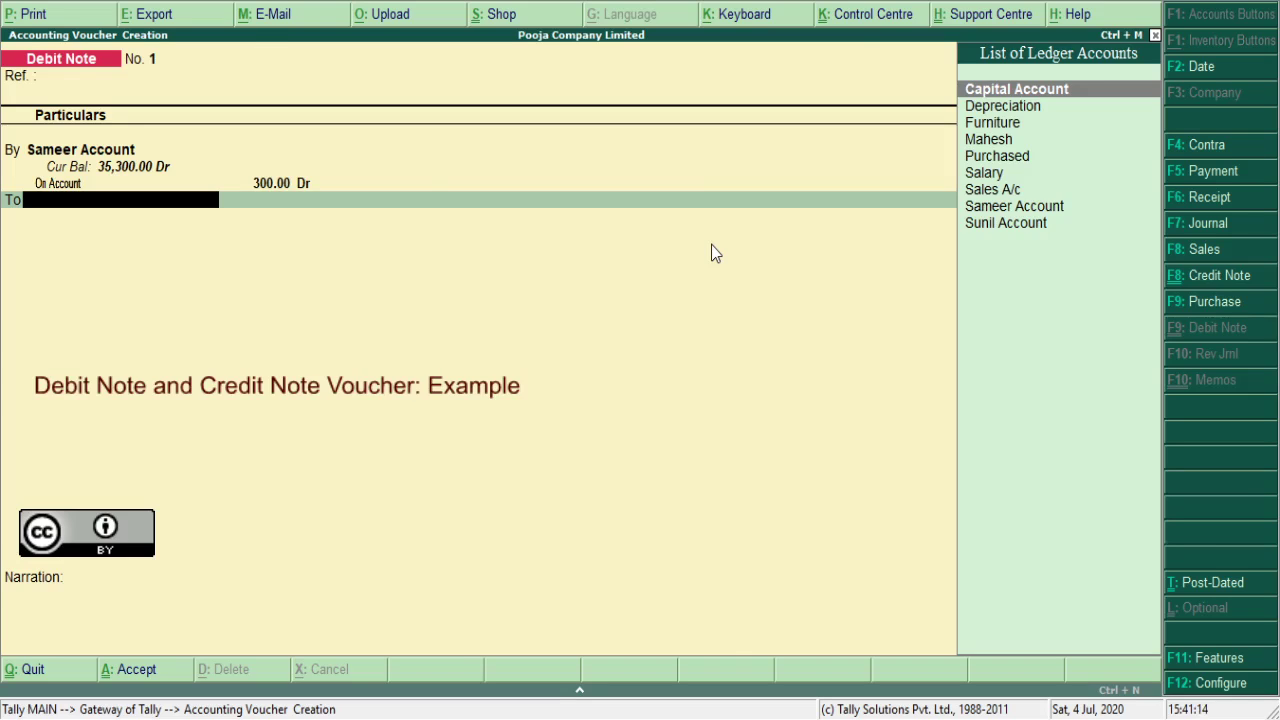
- Begin a new ledger from the debit note's credit line and name it Purchase Return
key("alt+c")
type("Pu")
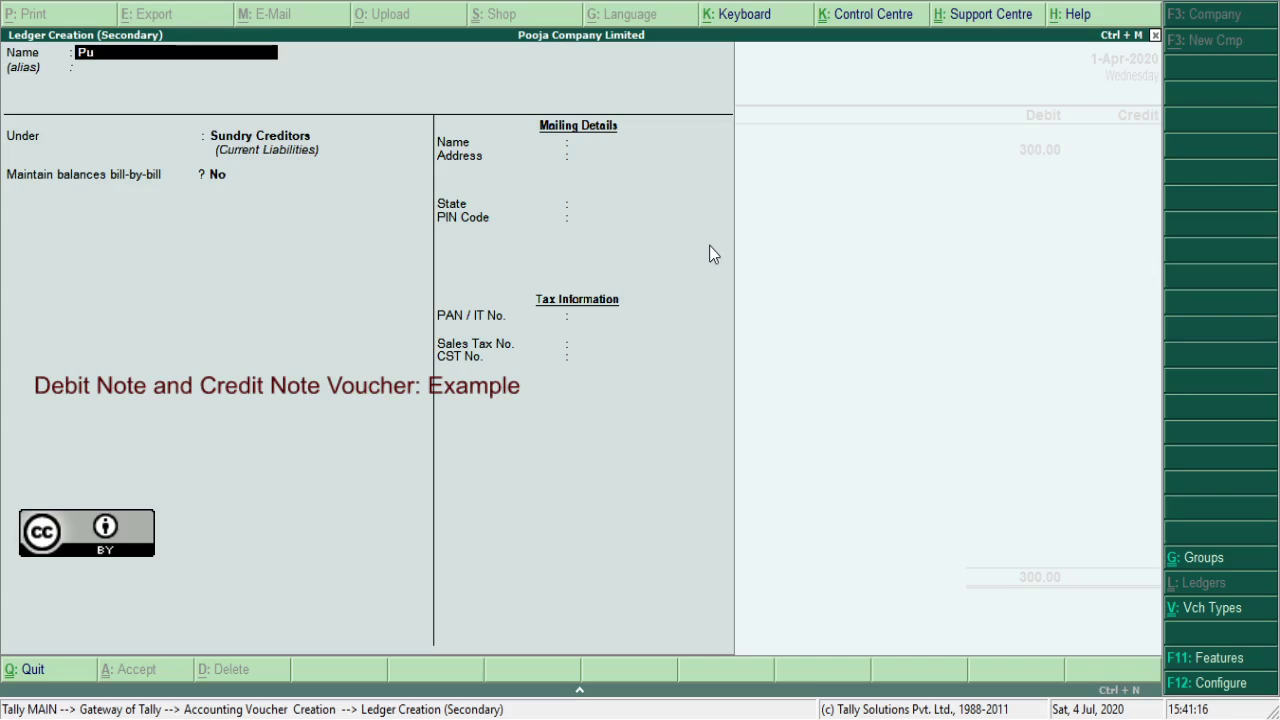
type("rchased Return")
key("BackSpace")
key("BackSpace")
key("BackSpace")
key("BackSpace")
key("BackSpace")
key("BackSpace")
key("BackSpace")
key("BackSpace")
type("Return")
key("Return")
key("Return")
key("Return")
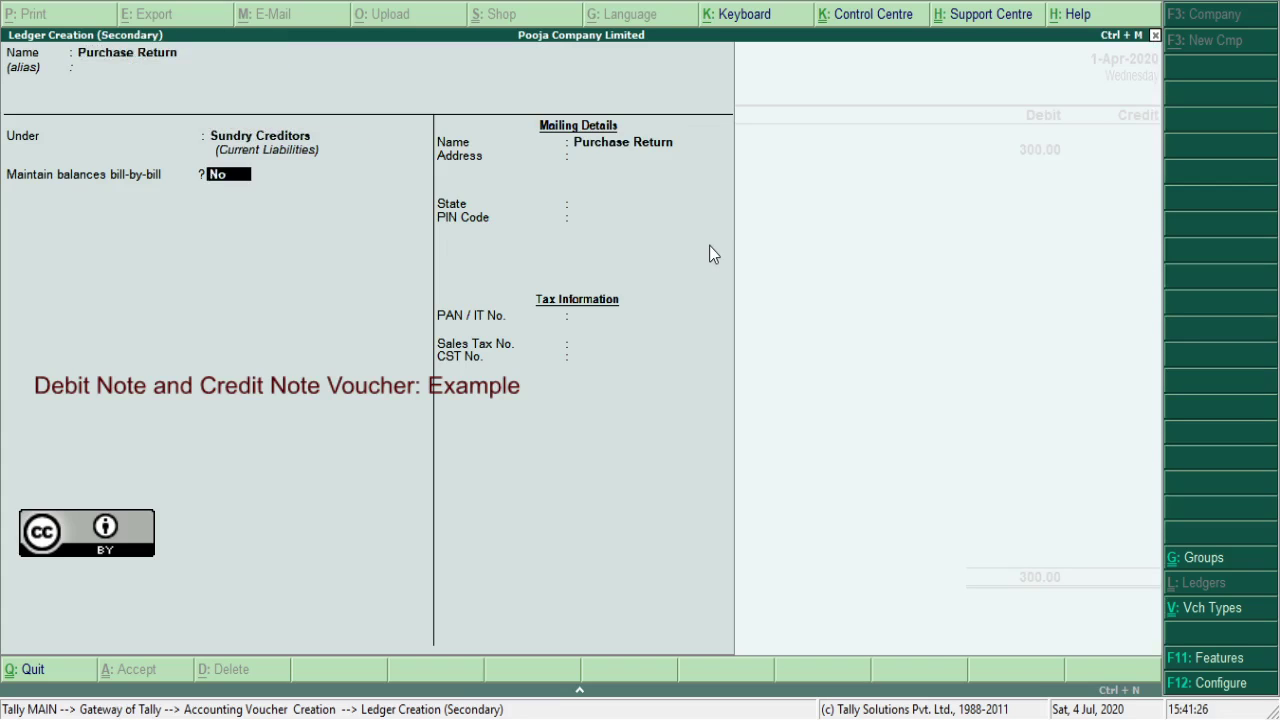
- Place the new ledger under the Purchase Accounts group and save it into the debit note's credit line
type("e")
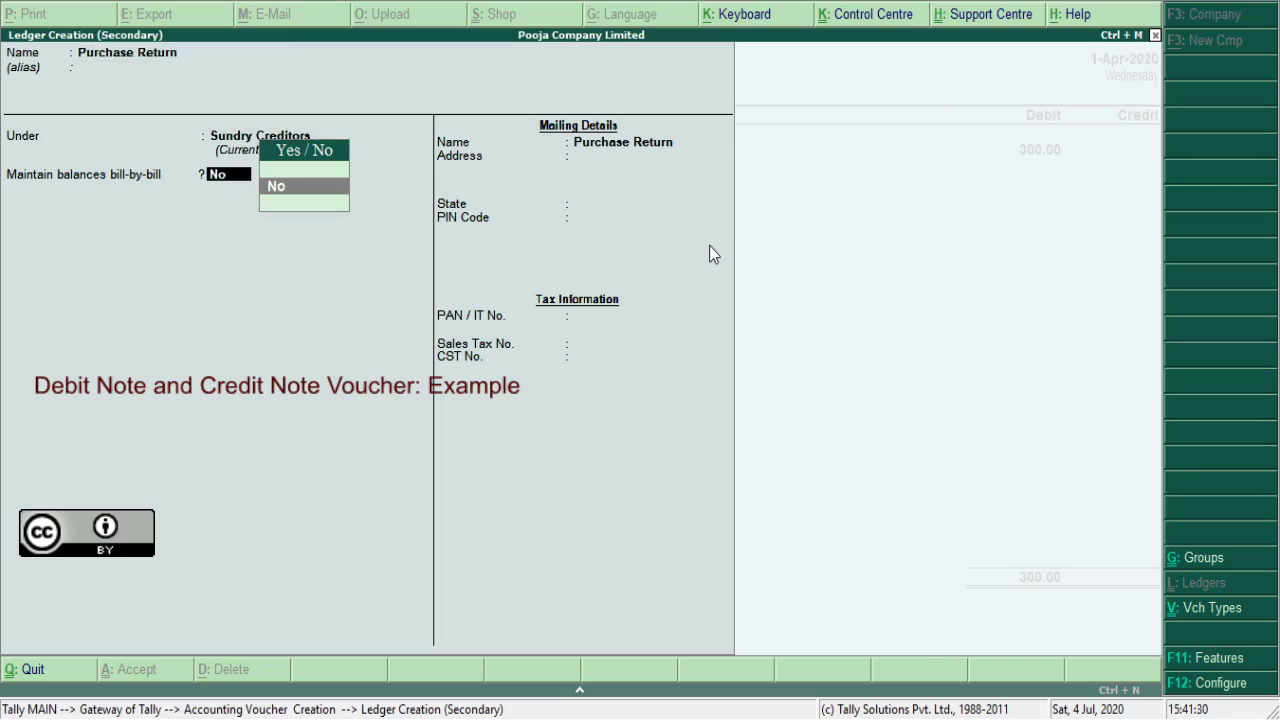
key("Return")
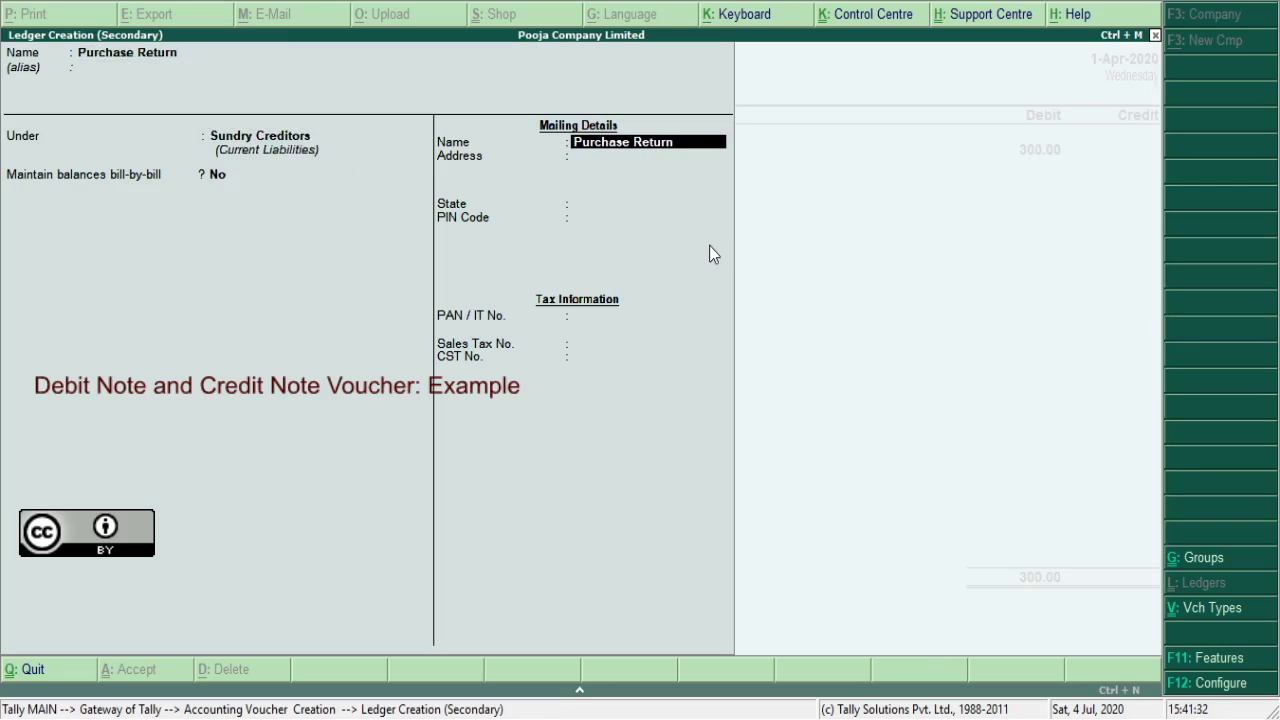
key("BackSpace")
key("BackSpace")
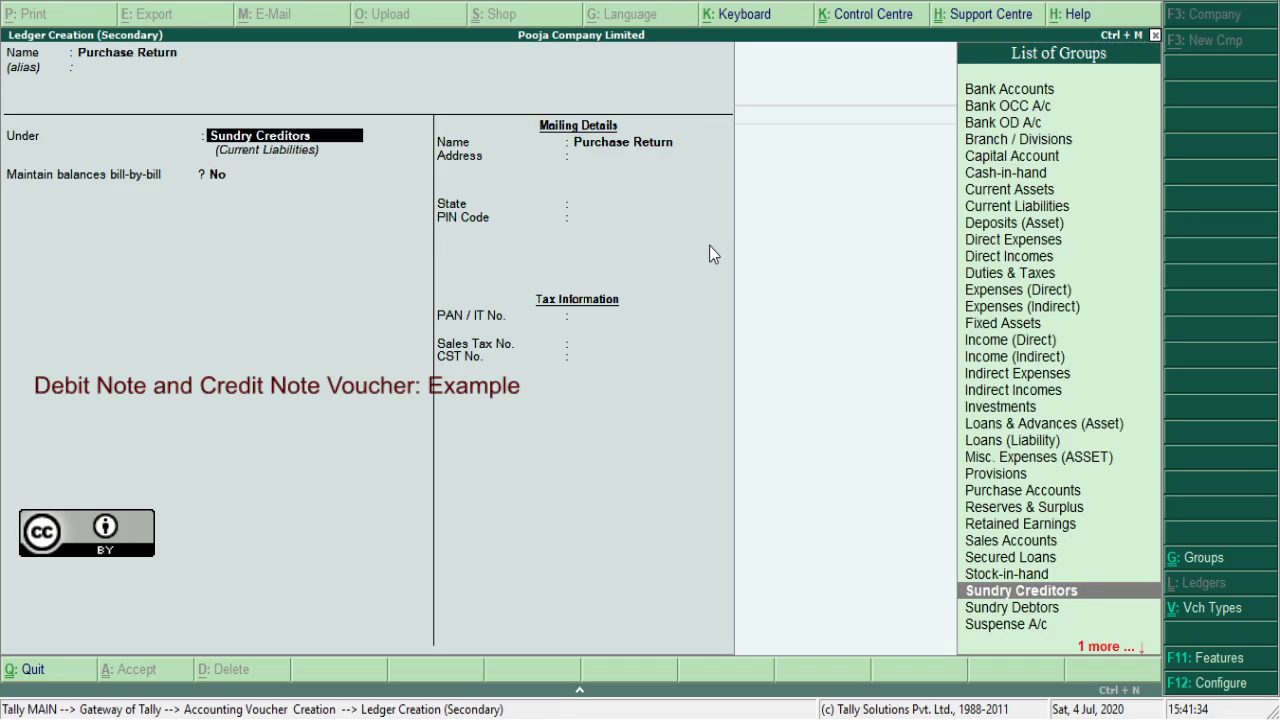
type("Pu")
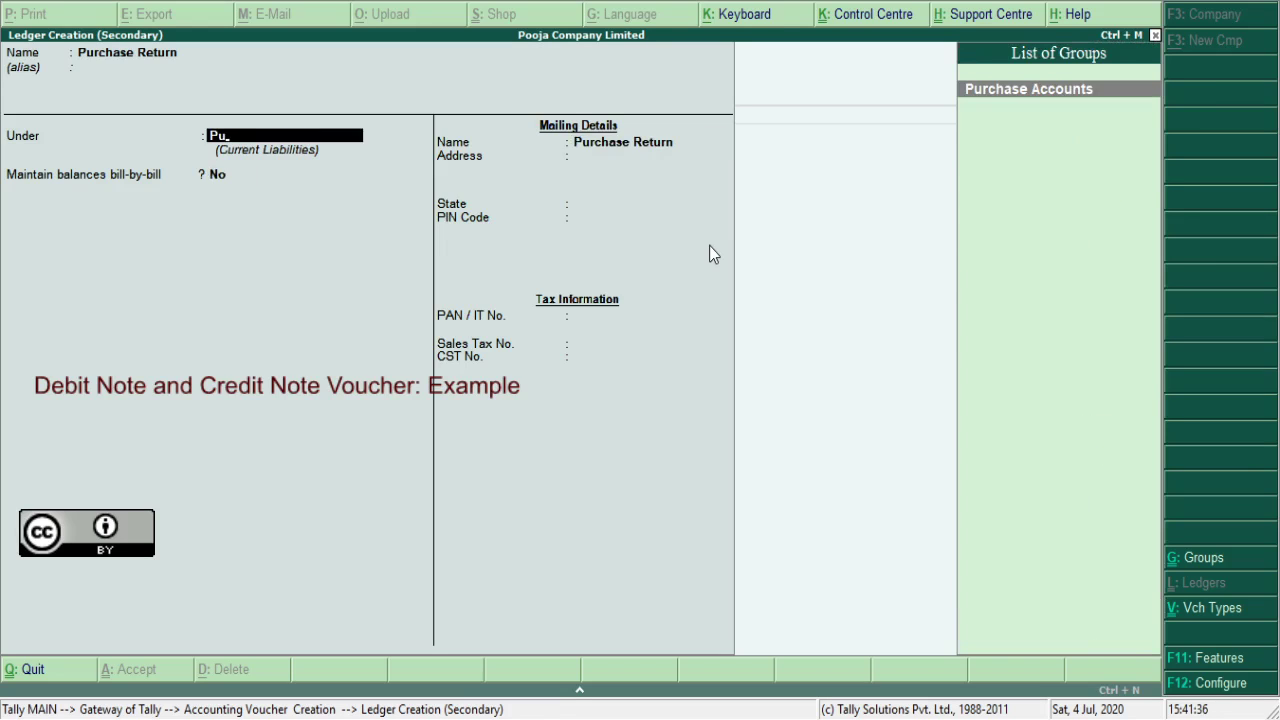
key("Return")
key("Return")
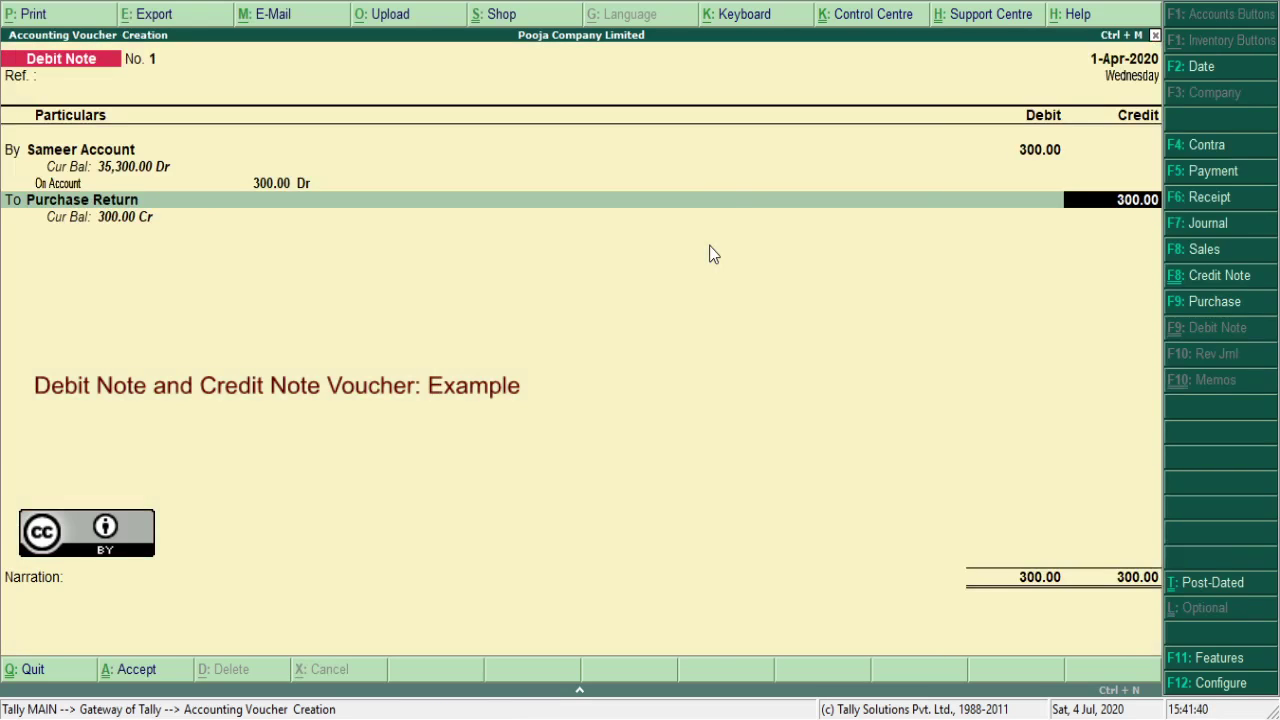
- Accept the 300 credit, enter the narration "being good return to" plus the party's first name, and save the debit note
key("Return")
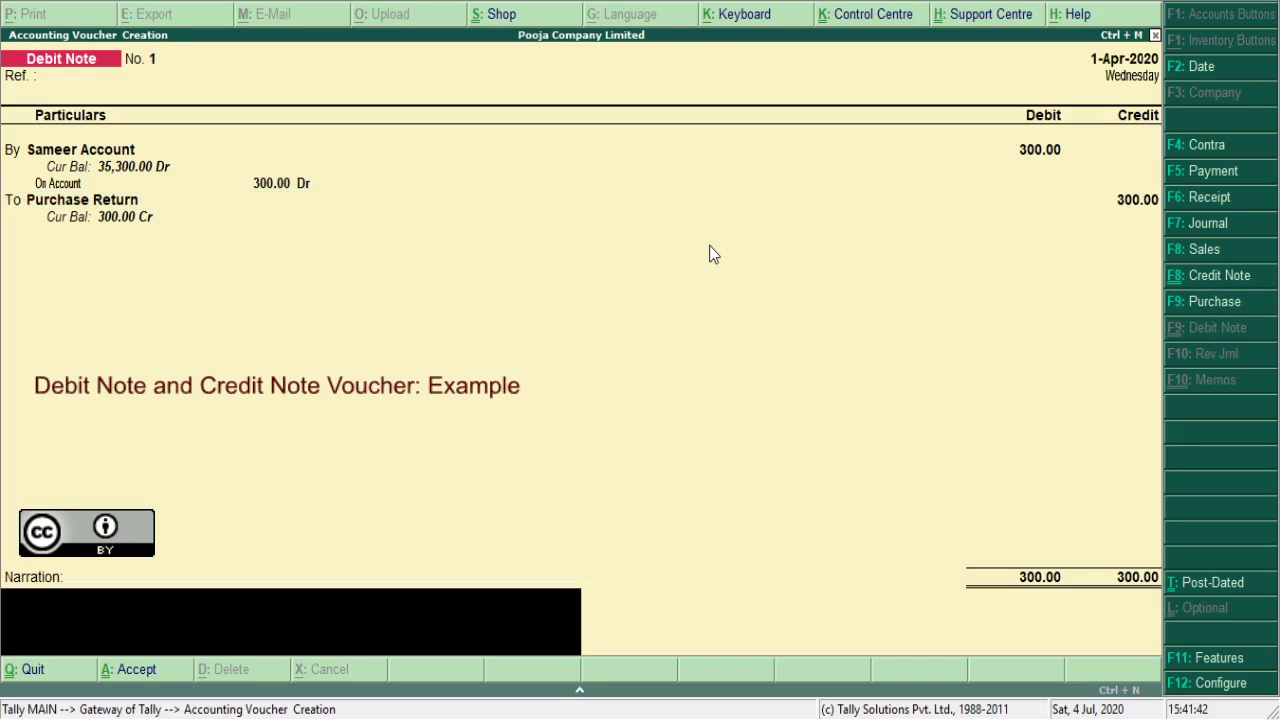
type("being good return to")
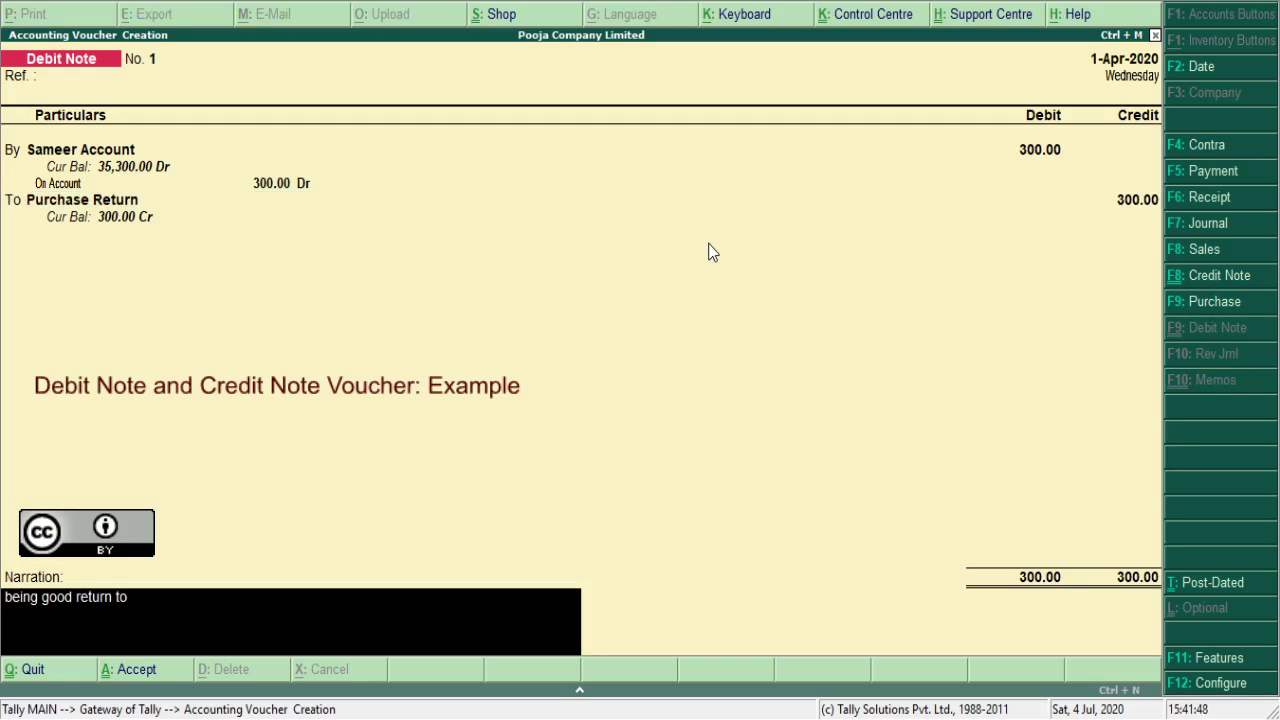
type(" sameer")
key("ctrl+a")
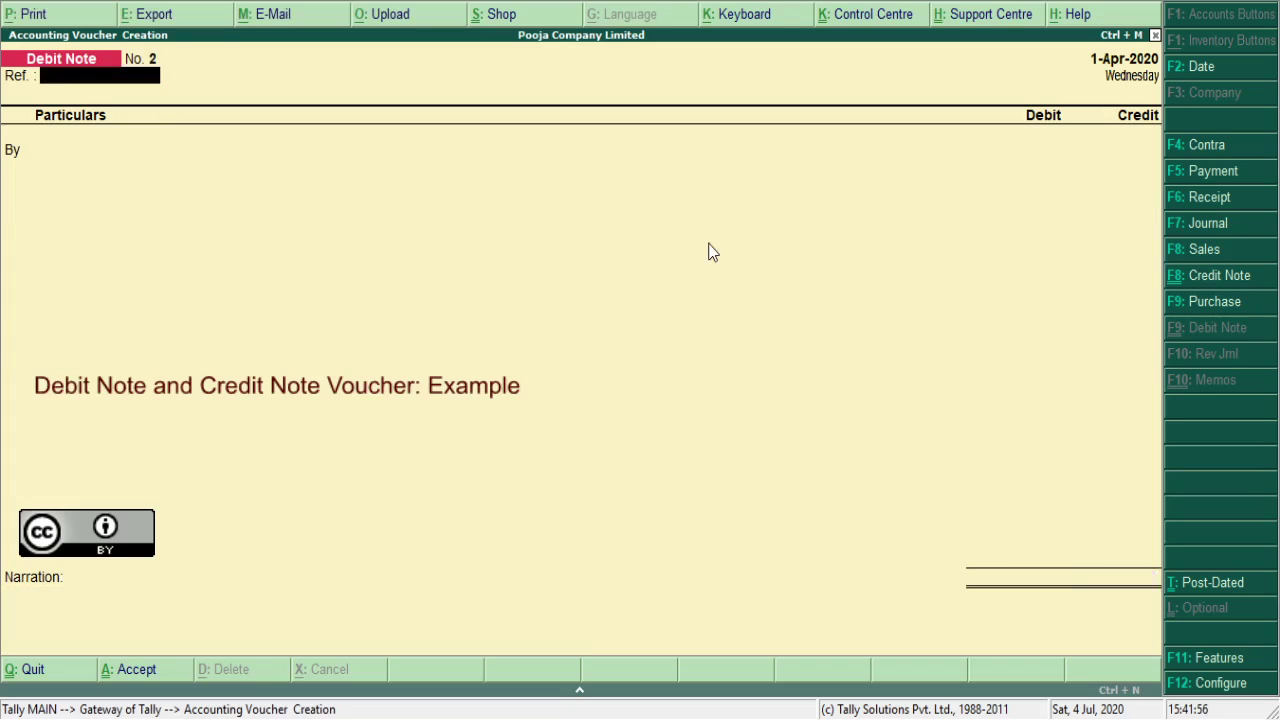
- Start a credit note voucher and credit the party ledger listed just below SBI A/C with 300
left_click(1199, 280)
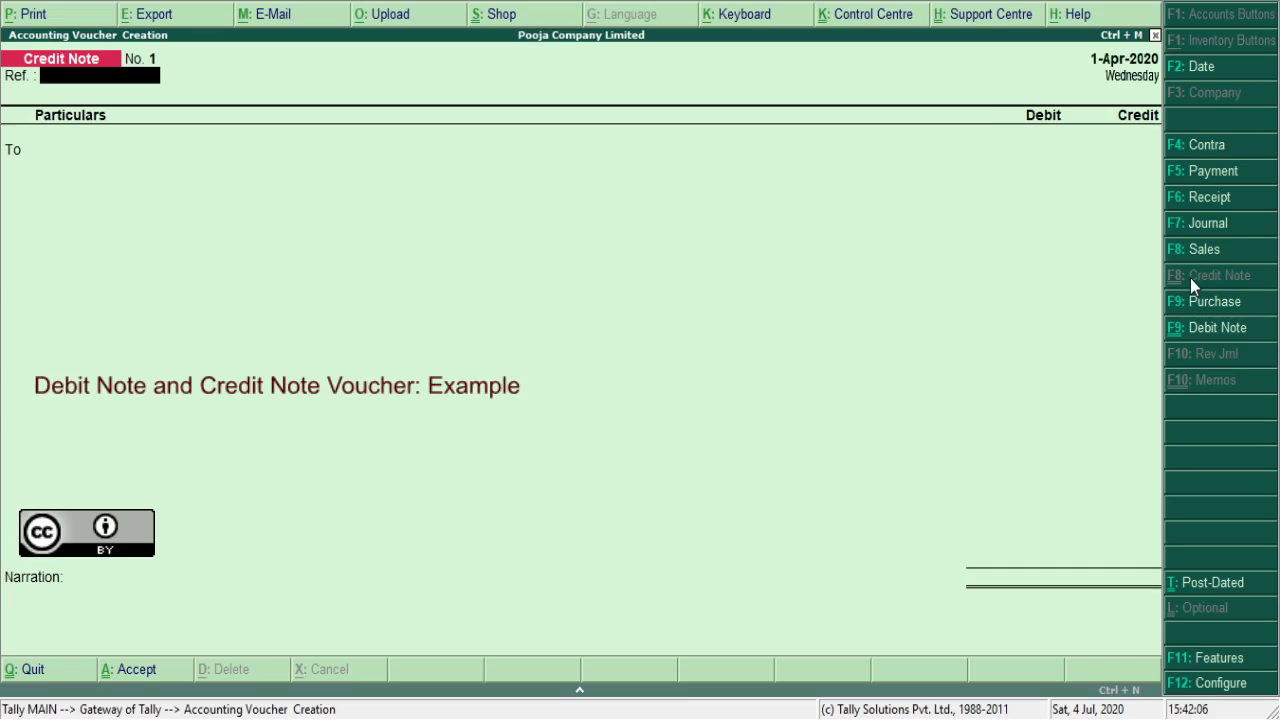
key("Return")
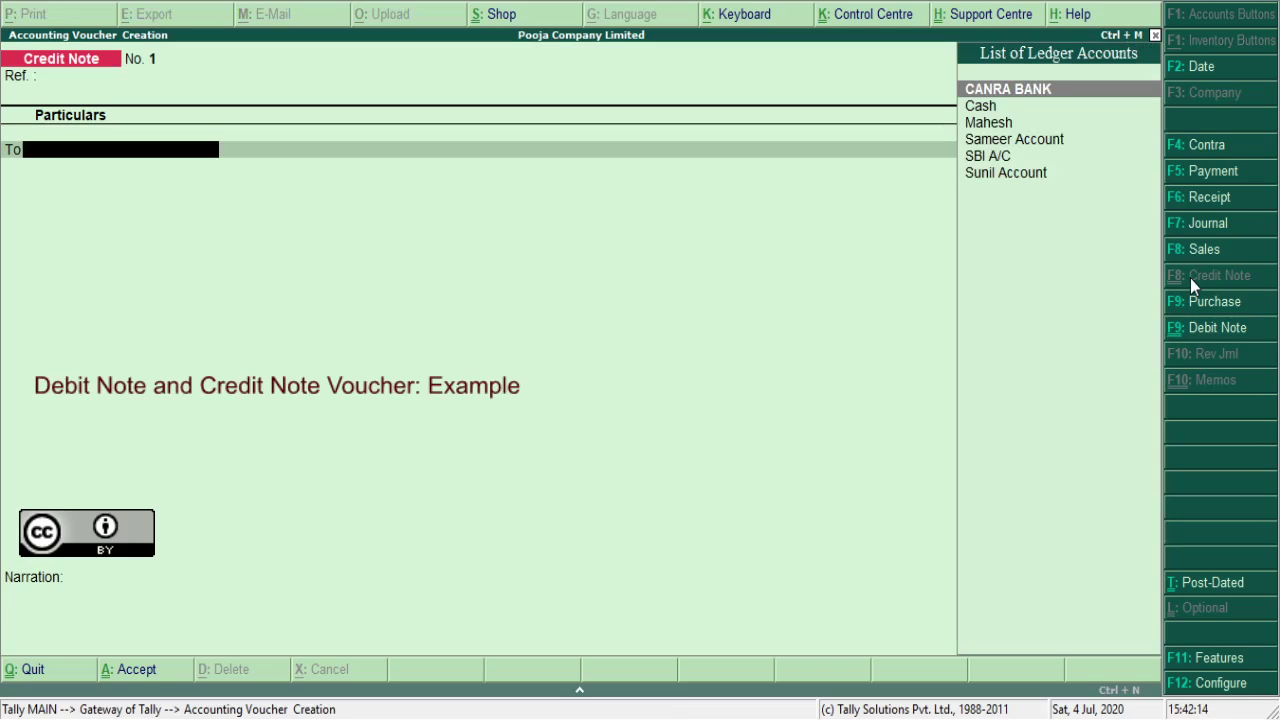
key("Down")
key("Down")
key("Down")
key("Down")
key("Down")
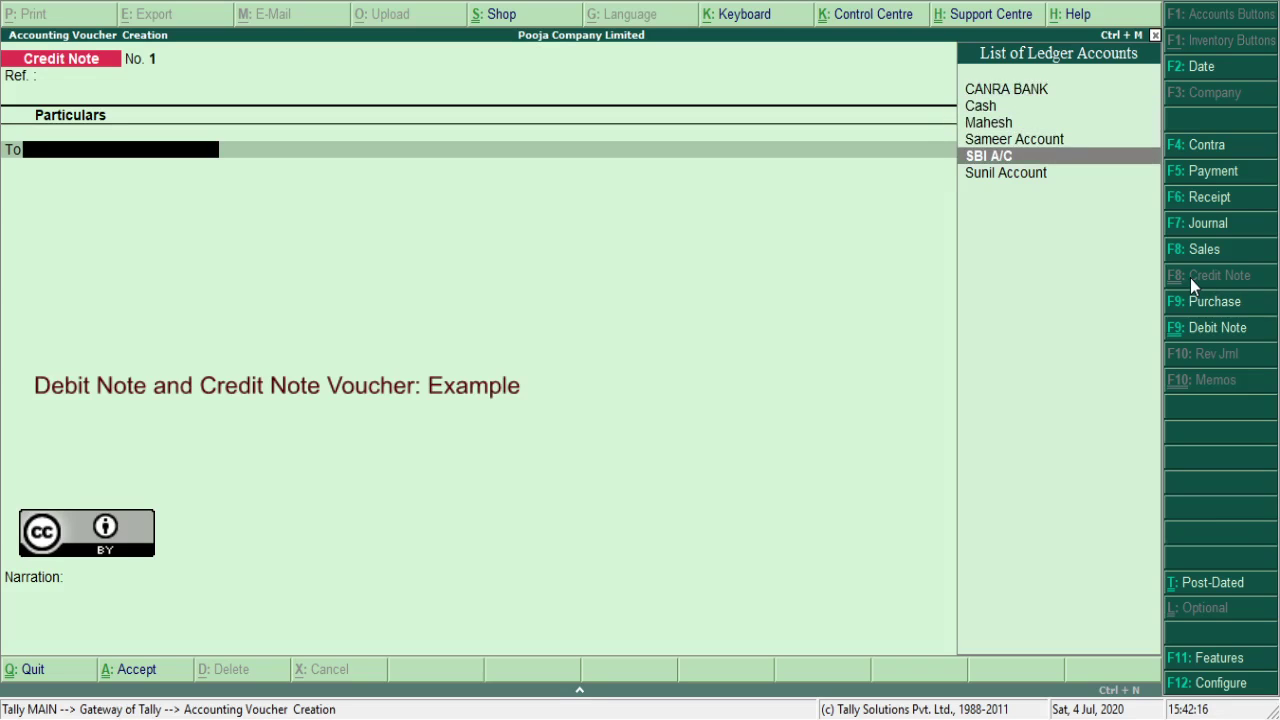
key("Return")
type("300")
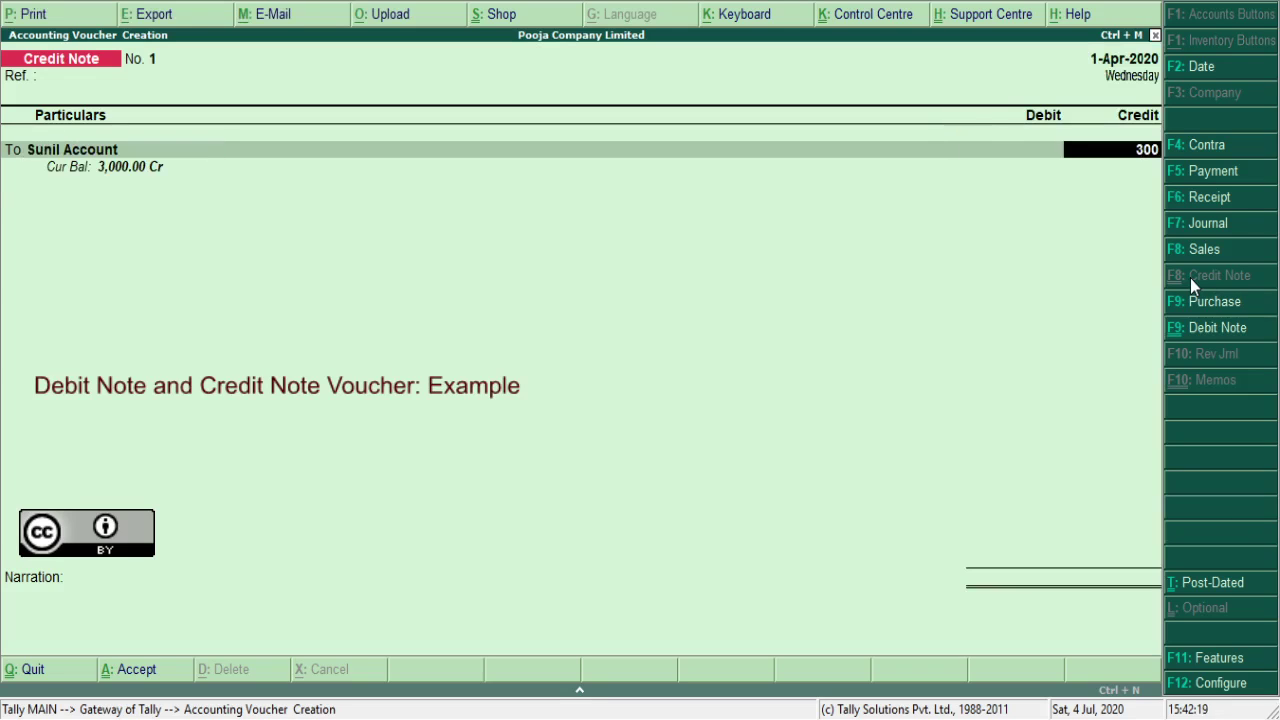
key("Return")
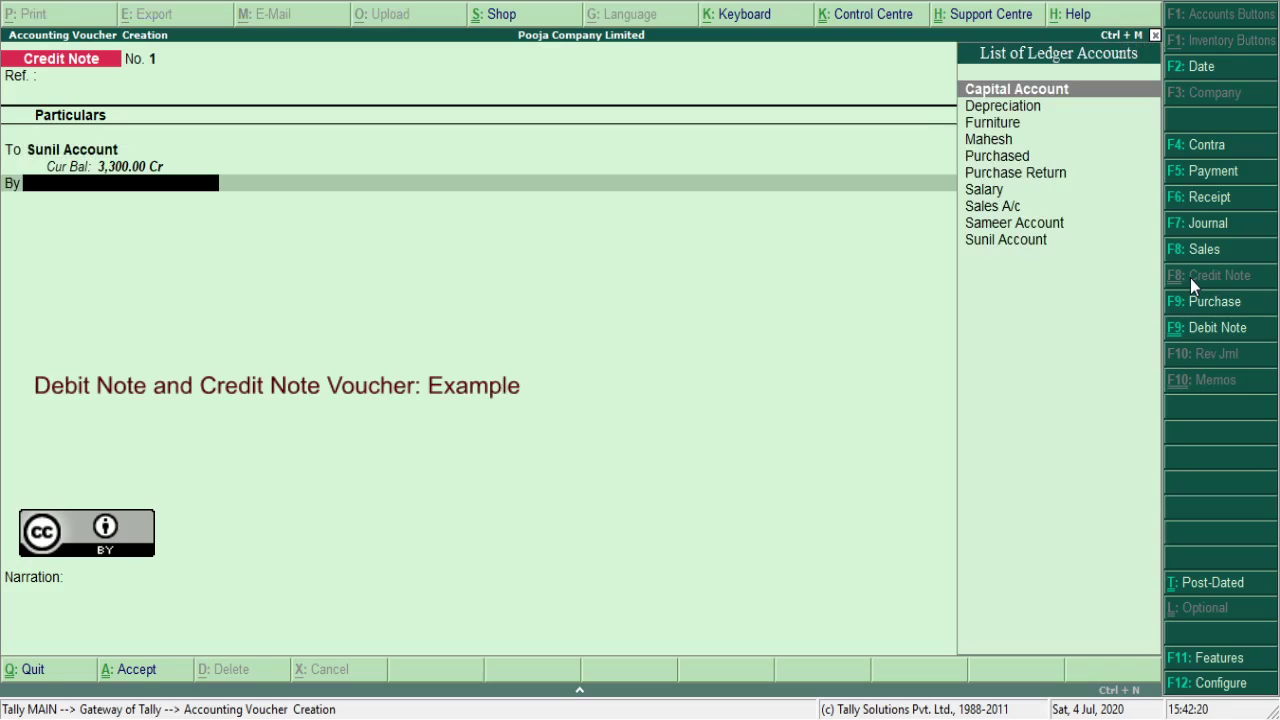
- Create a Sales Return Account ledger under Sales Accounts and use it for the credit note's debit line
key("alt+c")
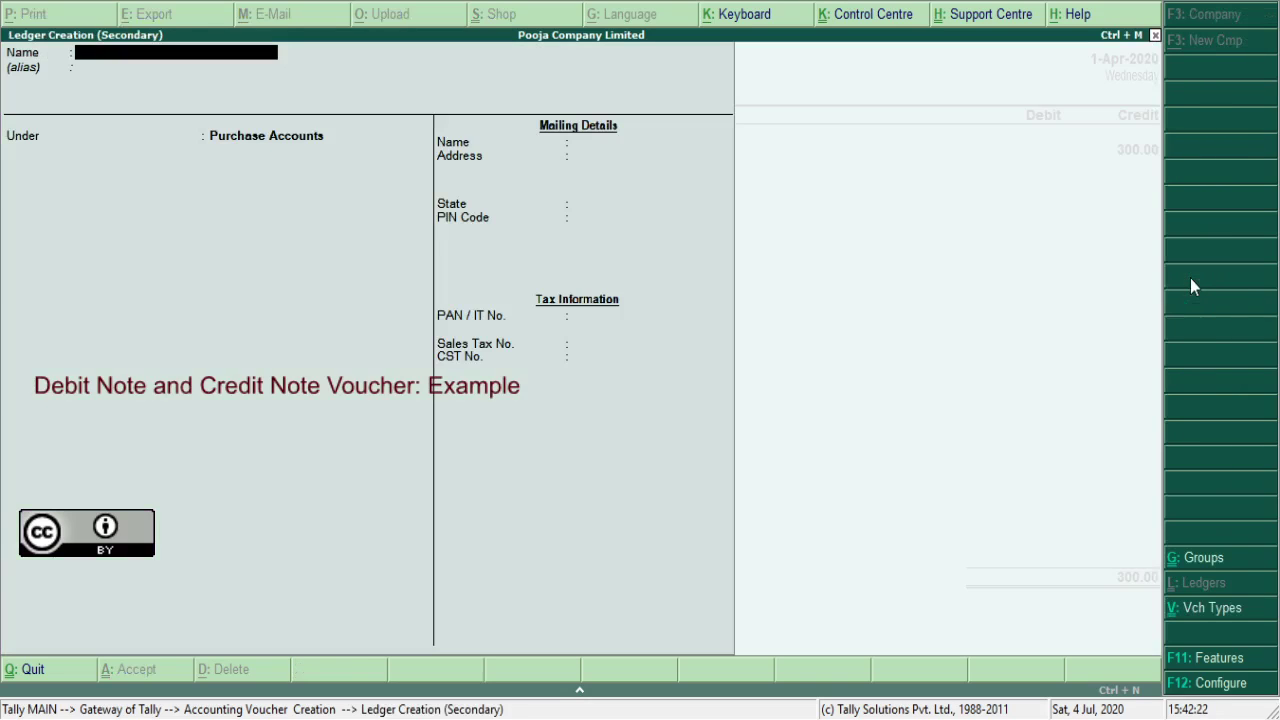
type("Sales Return Account")
key("Return")
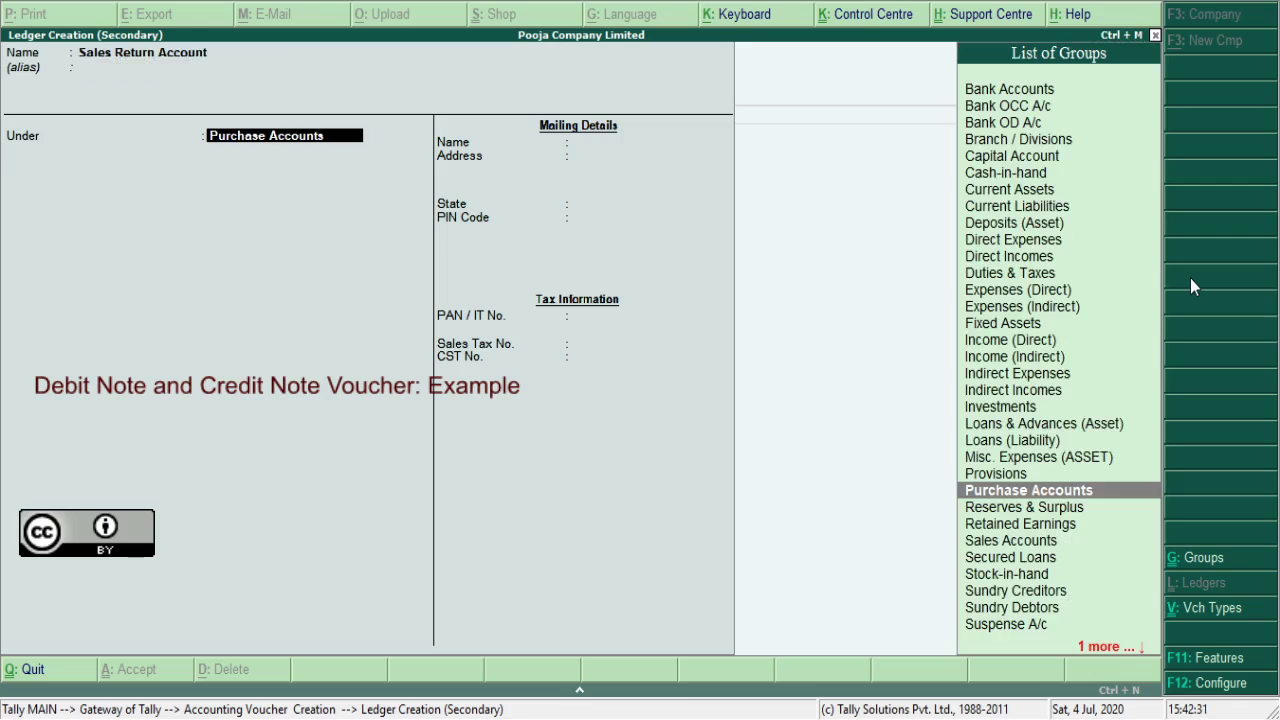
type("S")
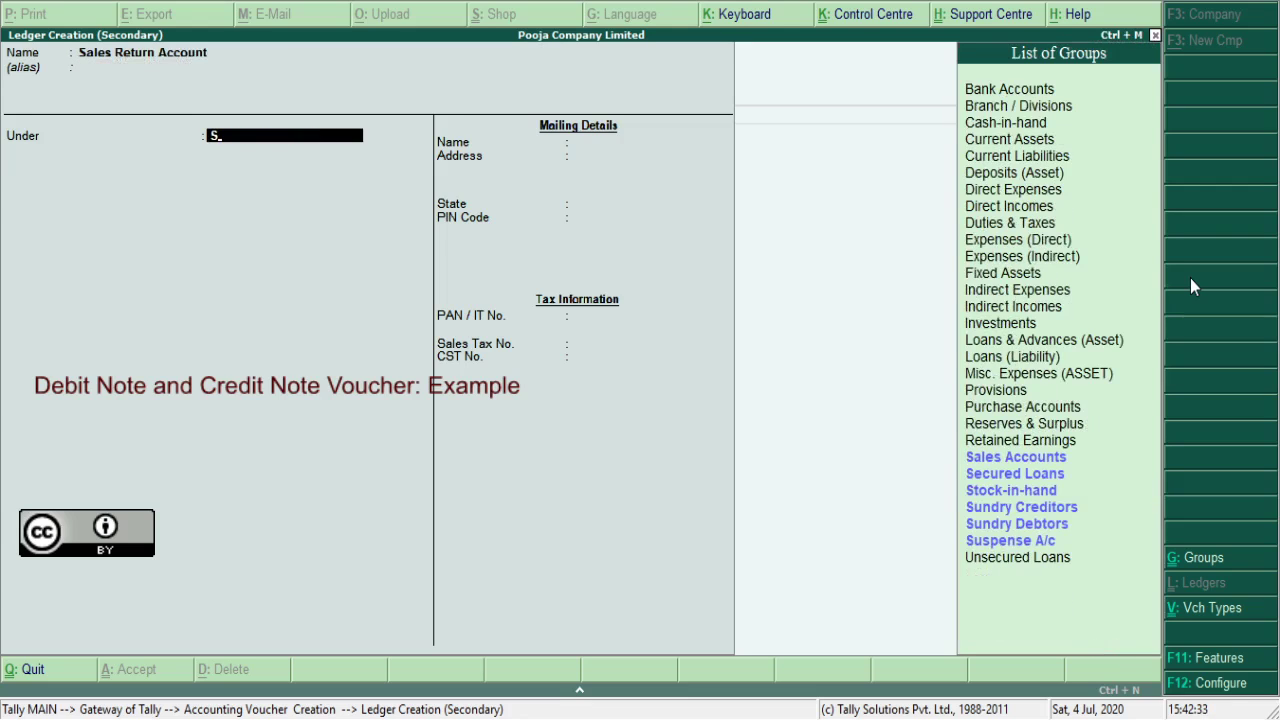
key("Down")
key("Up")
key("Return")
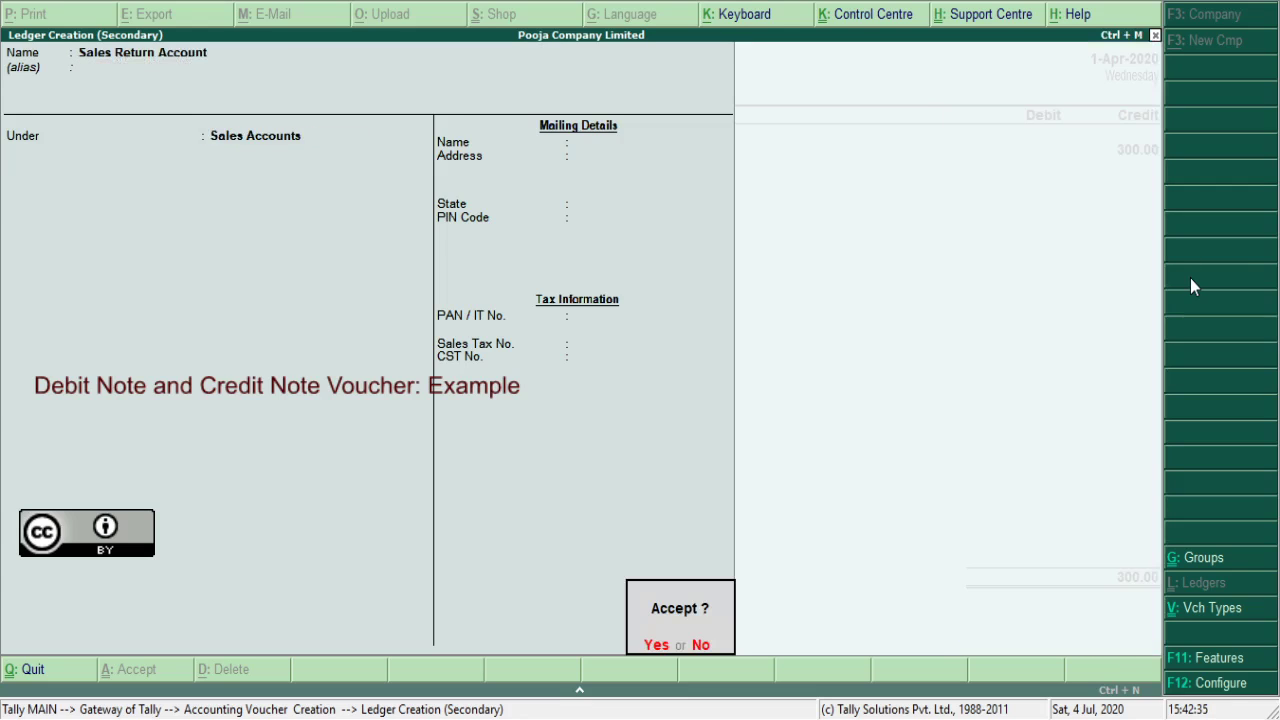
key("Return")
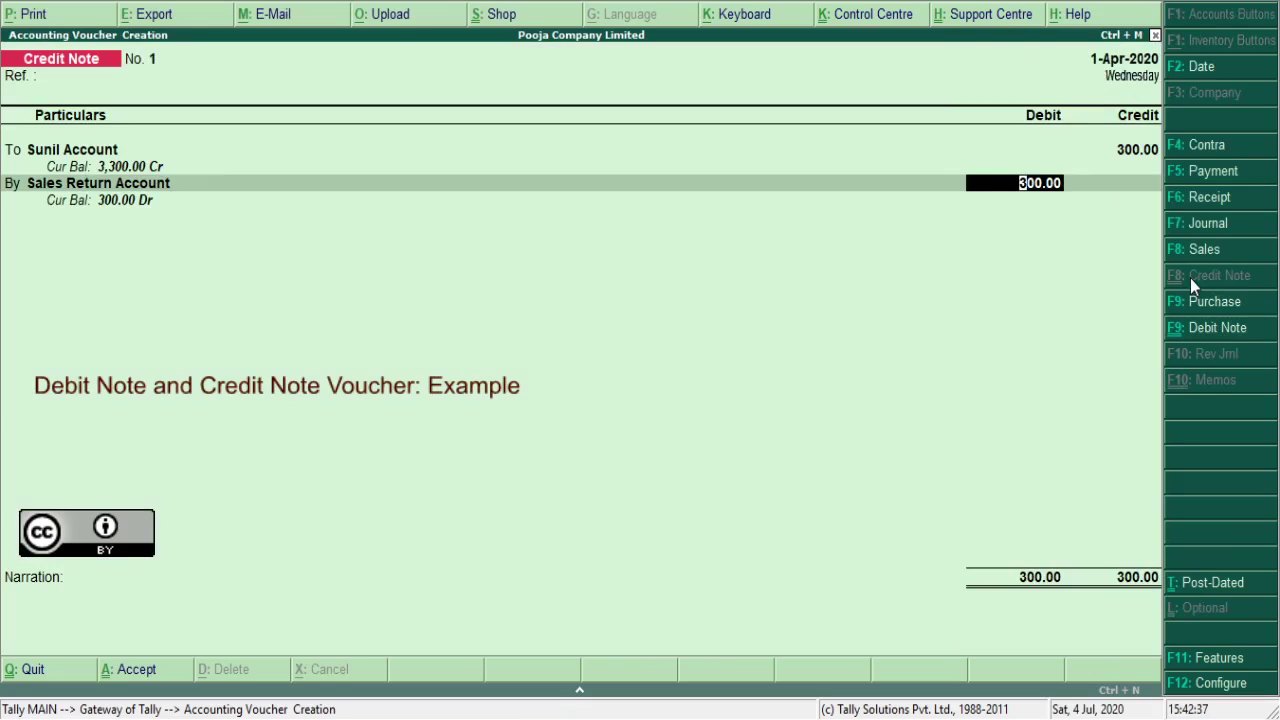
- Accept the 300 debit on the sales return line, enter the narration "being sold good return", and save the credit note
key("Return")
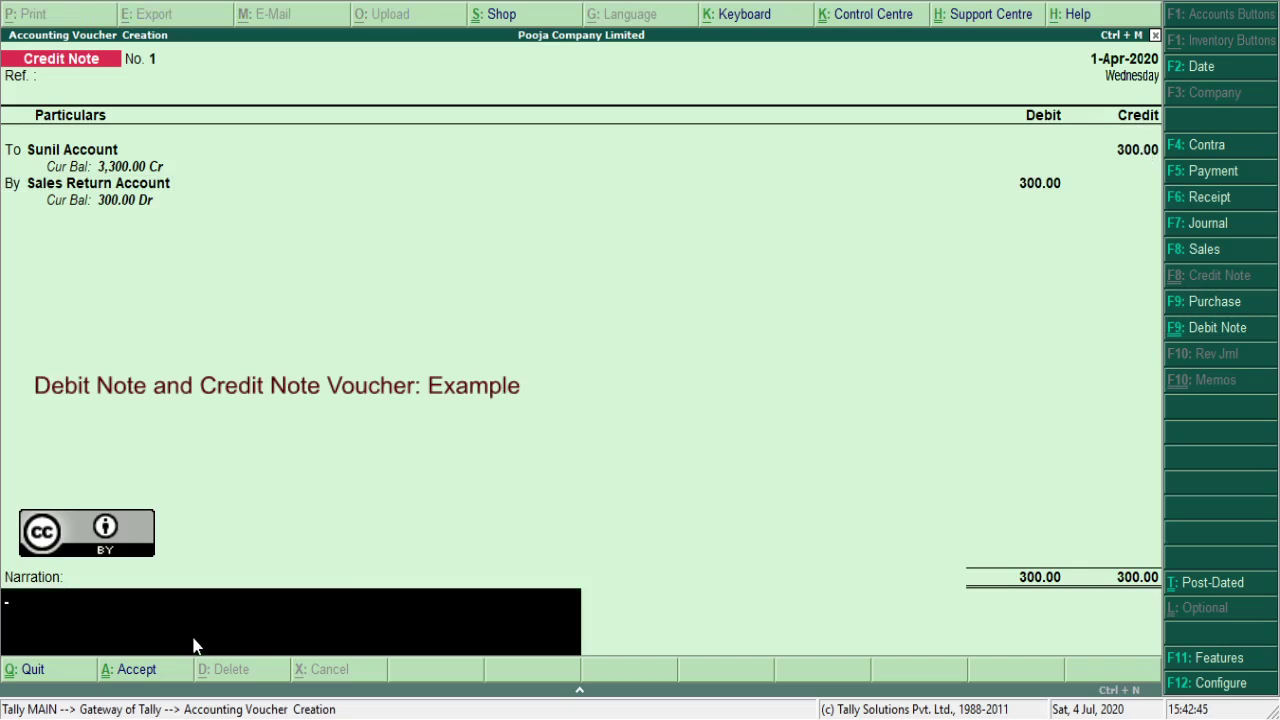
type("being solld")
key("BackSpace")
key("BackSpace")
type("d good")
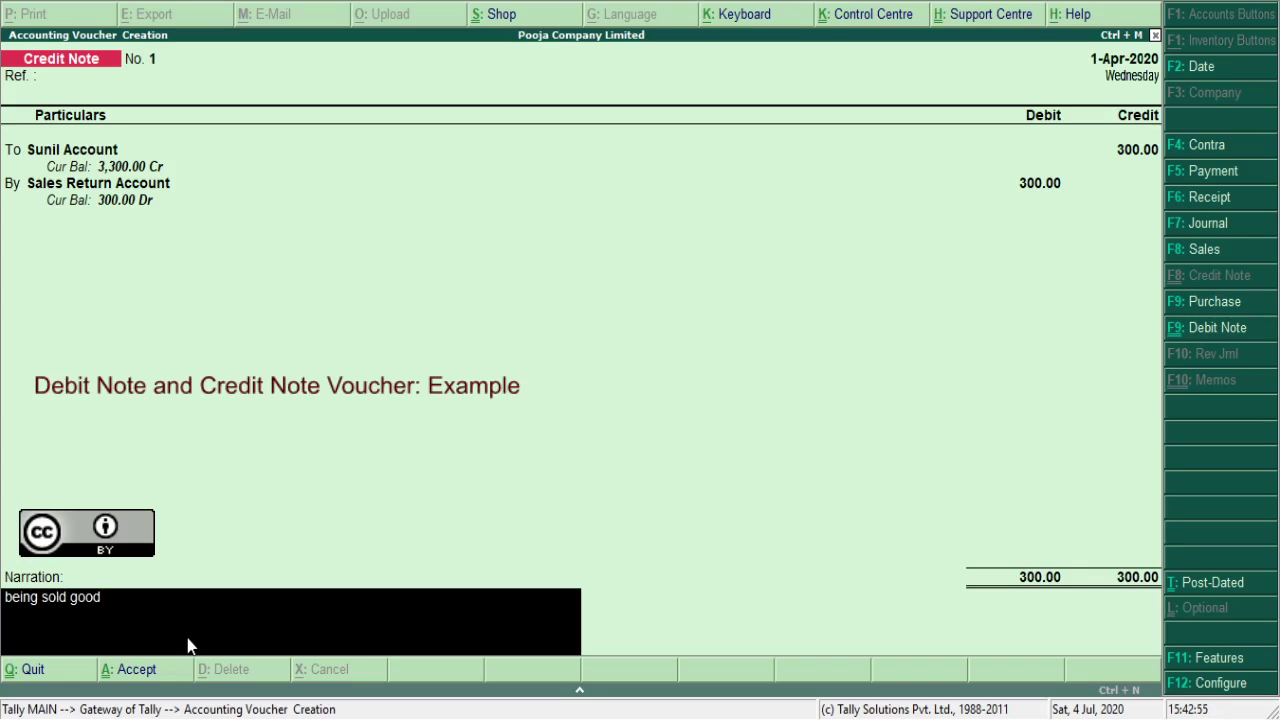
type(" rturn")
key("BackSpace")
key("BackSpace")
key("BackSpace")
type("eturn")
key("ctrl+a")
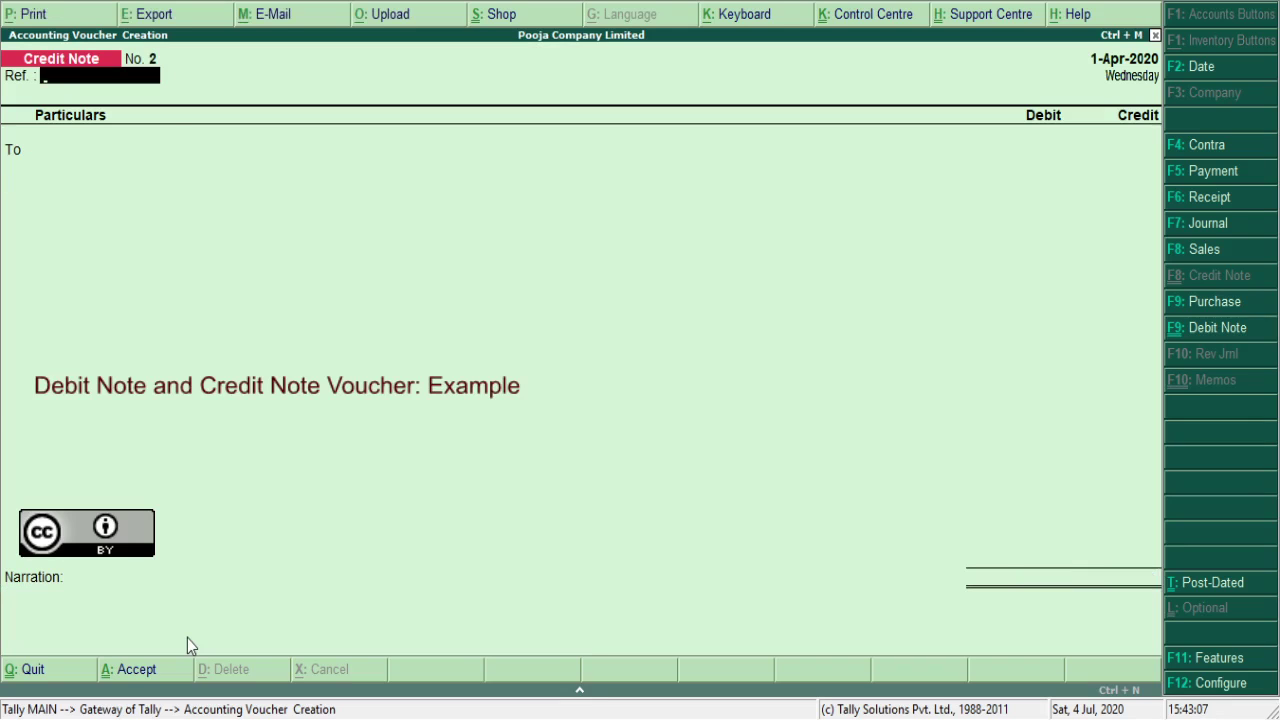
- Quit the blank credit note voucher and return to the Gateway of Tally
key("Escape")
key("Return")
key("Escape")
key("Escape")
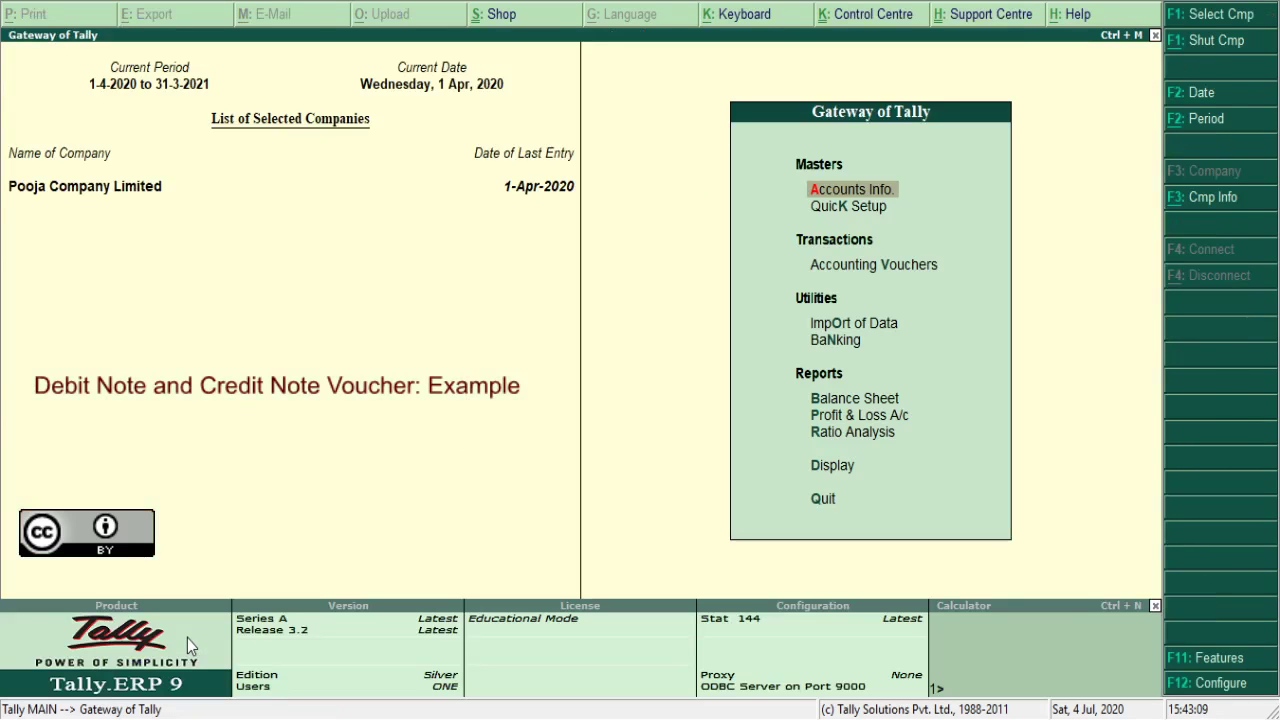
- Open the Profit & Loss A/c report and expand it to the detailed view to check the purchase and sales returns
key("Down")
key("Down")
key("Down")
key("Down")
key("Down")
key("Down")
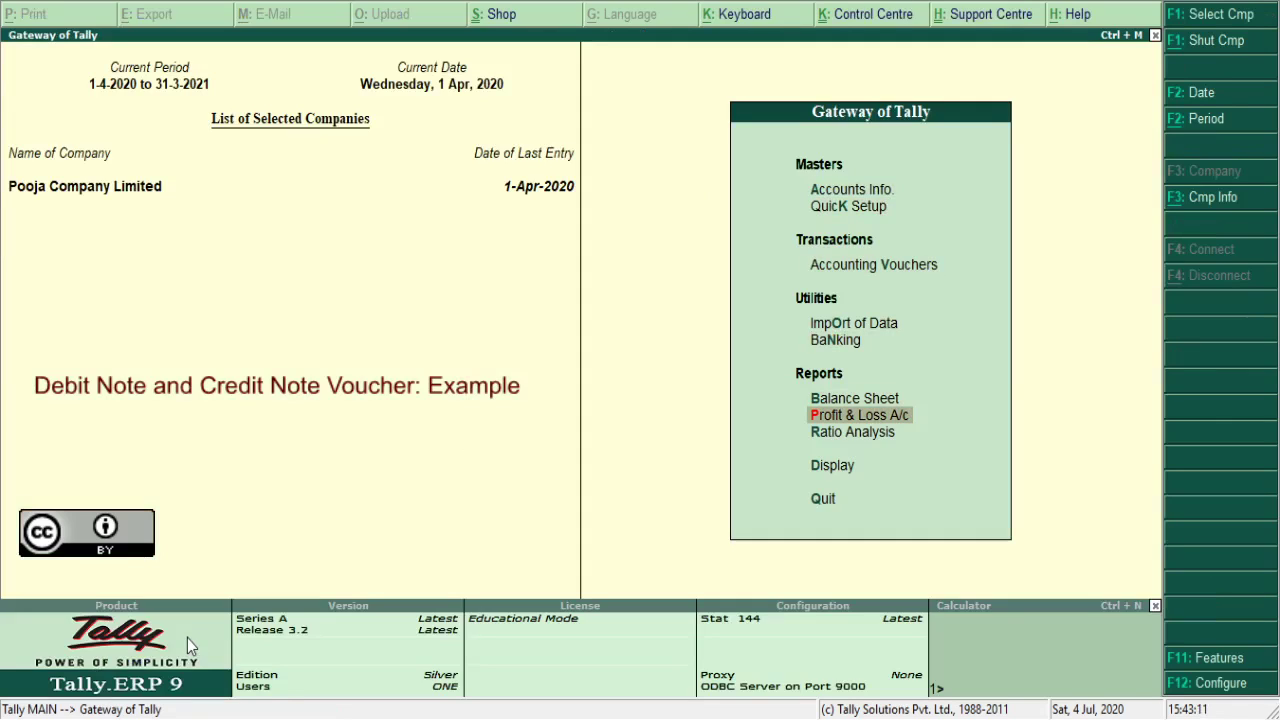
key("Return")
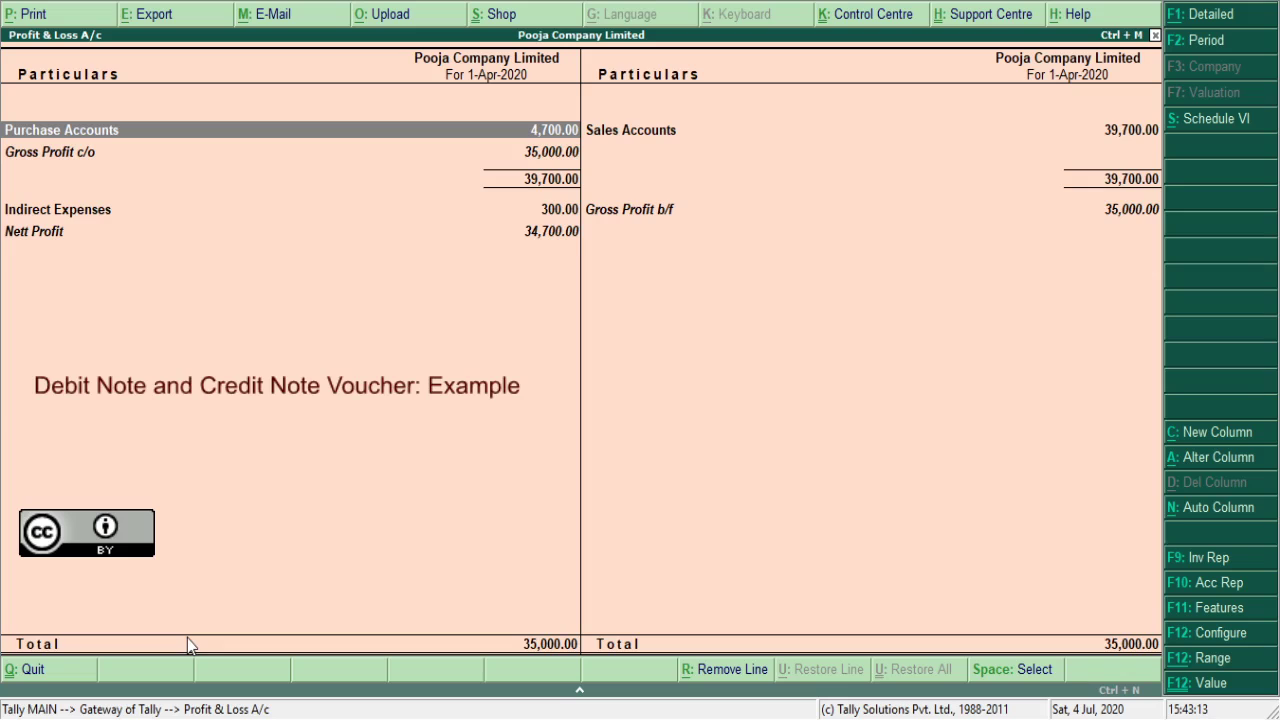
left_click(1210, 24)
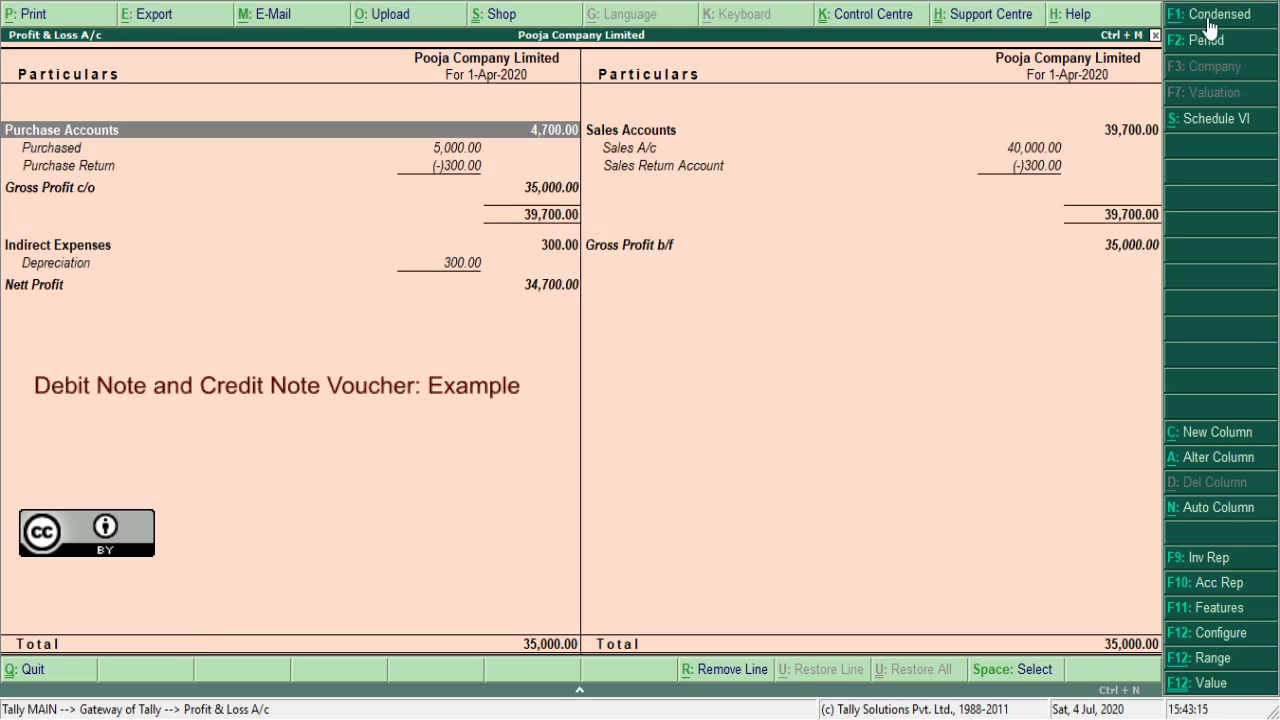